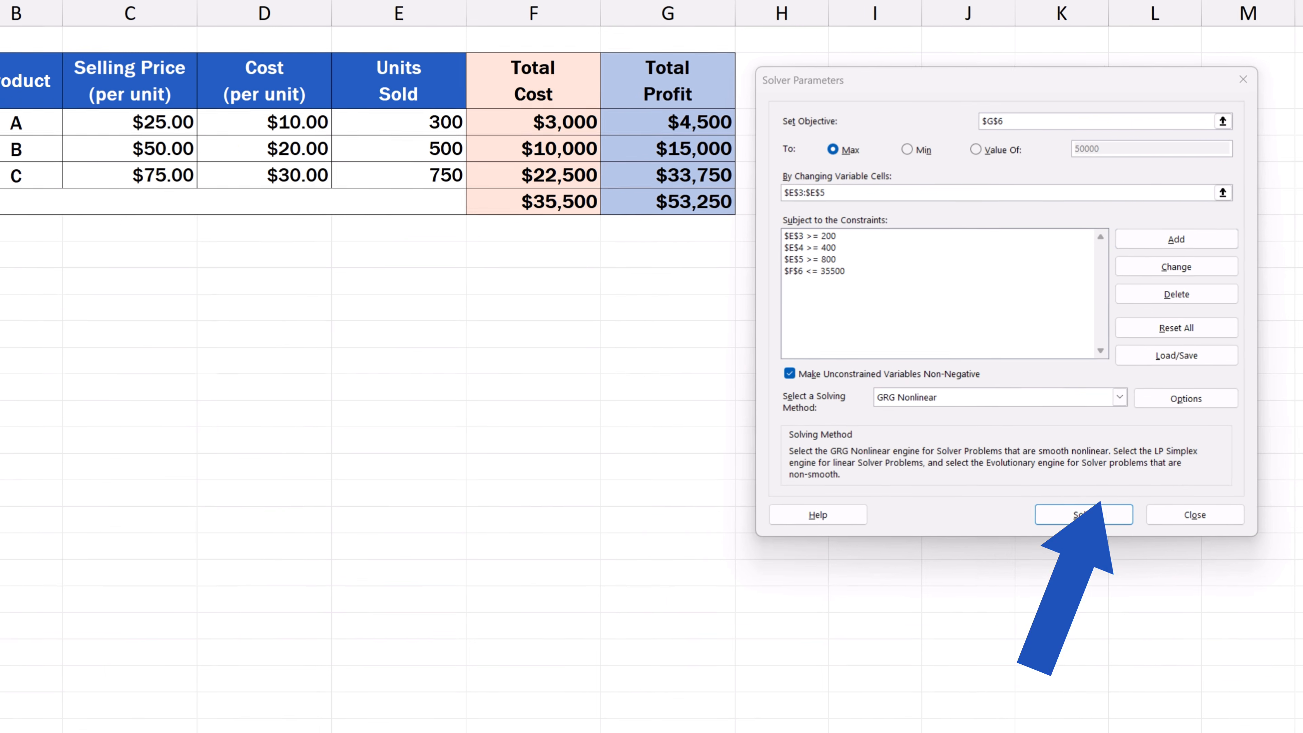
pyautogui.click(1108, 504)
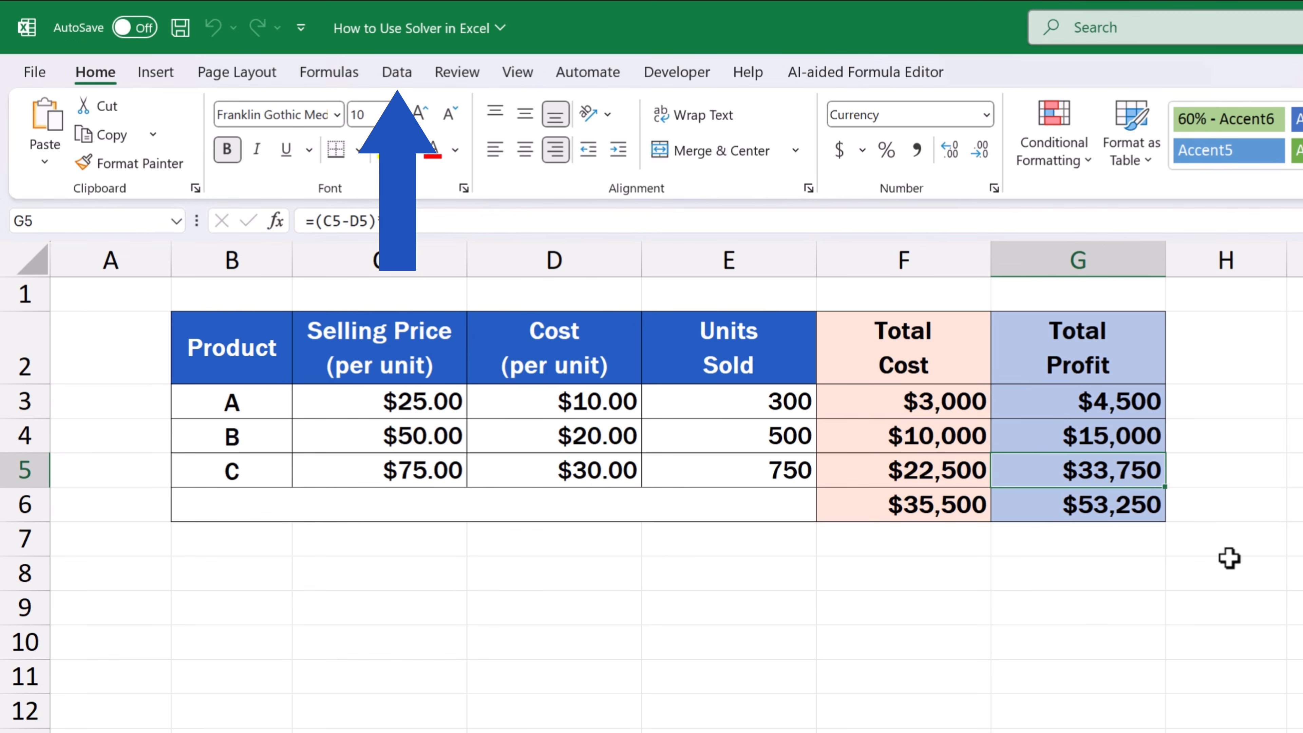
# - Make sure the Solver Add-in is enabled among the available Excel add-ins
pyautogui.click(393, 82)
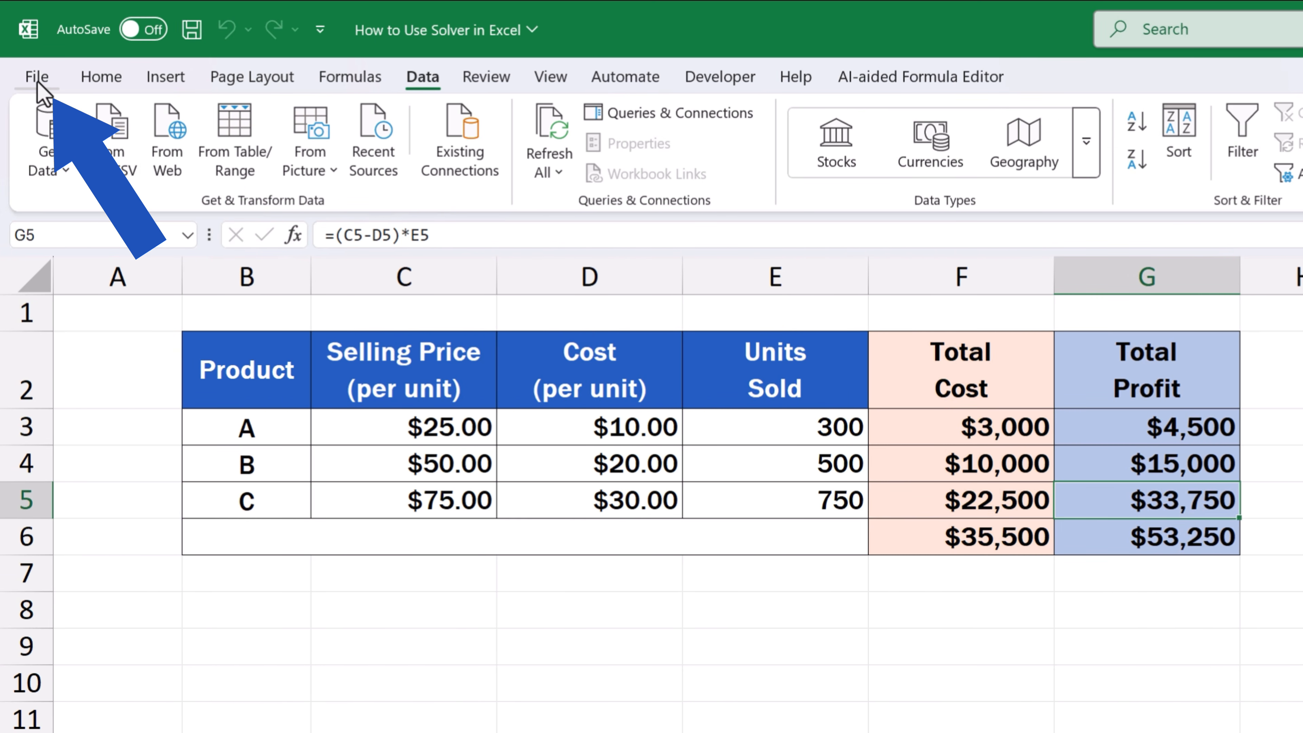
pyautogui.click(37, 78)
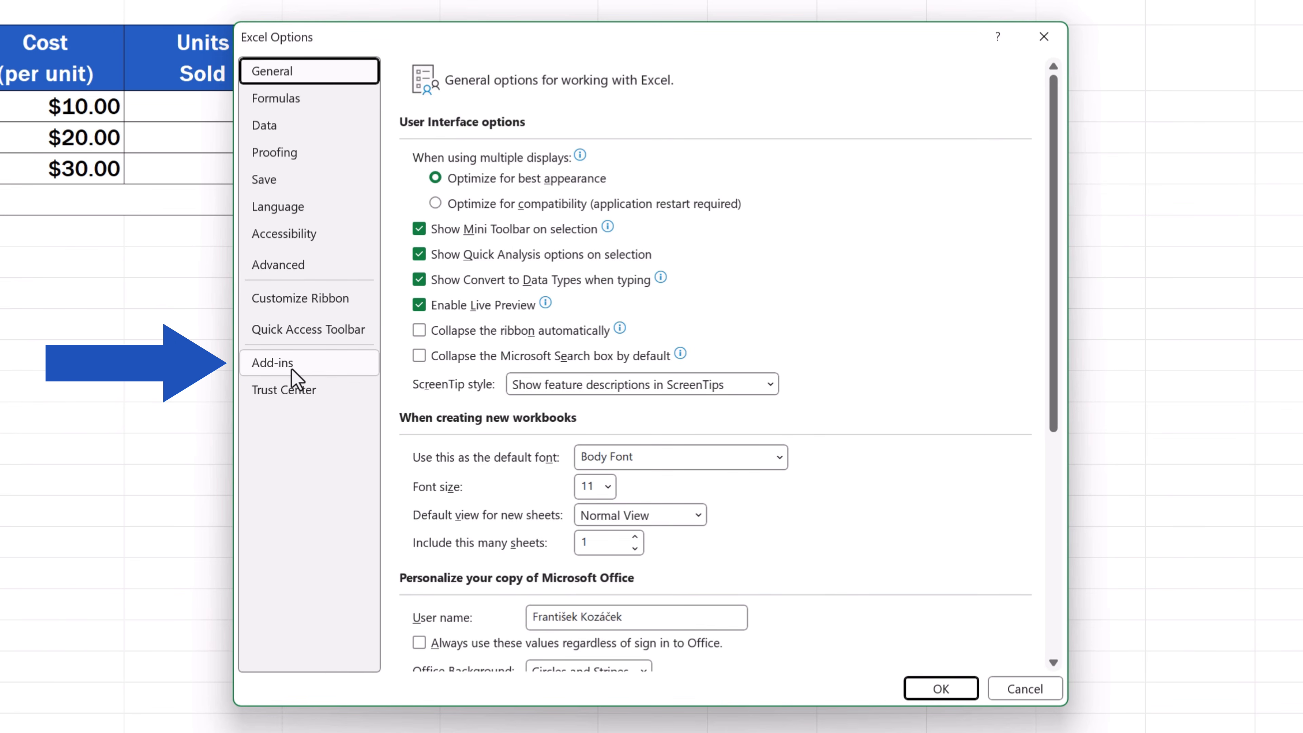
pyautogui.click(297, 379)
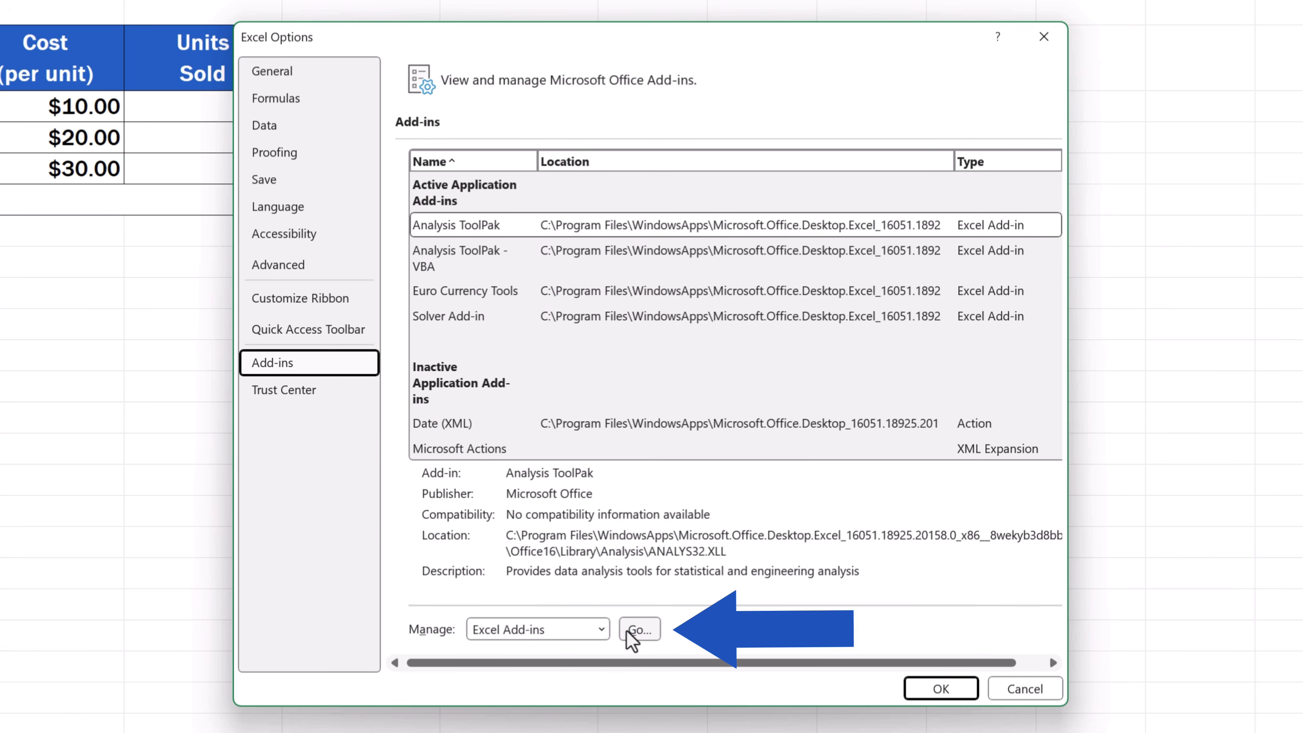
pyautogui.click(639, 629)
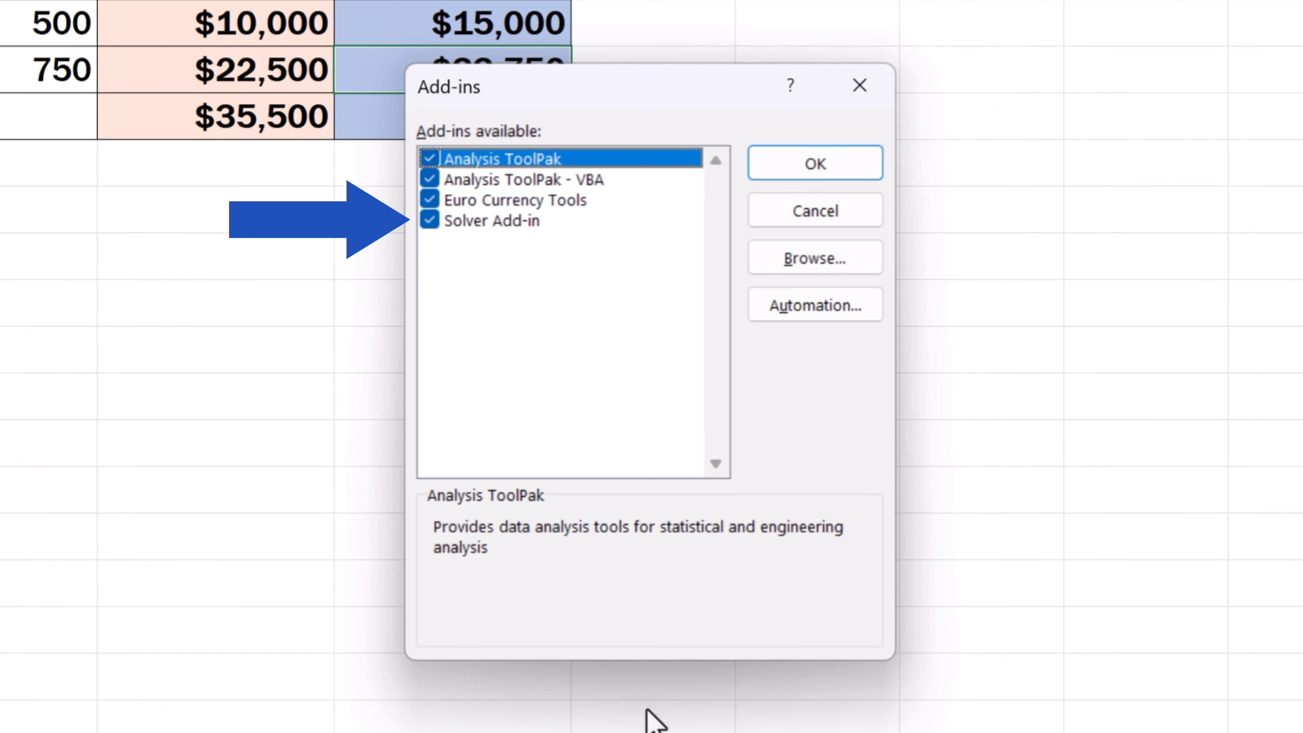
pyautogui.click(435, 220)
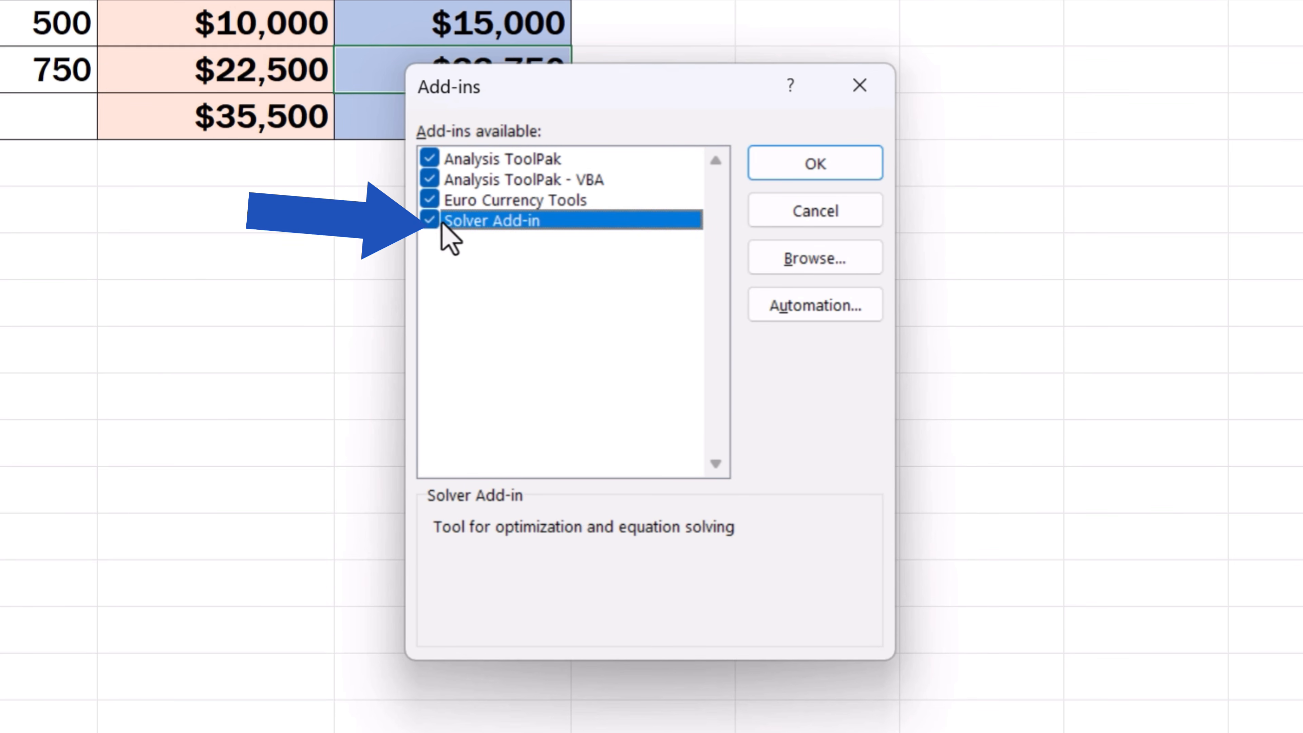
pyautogui.click(819, 167)
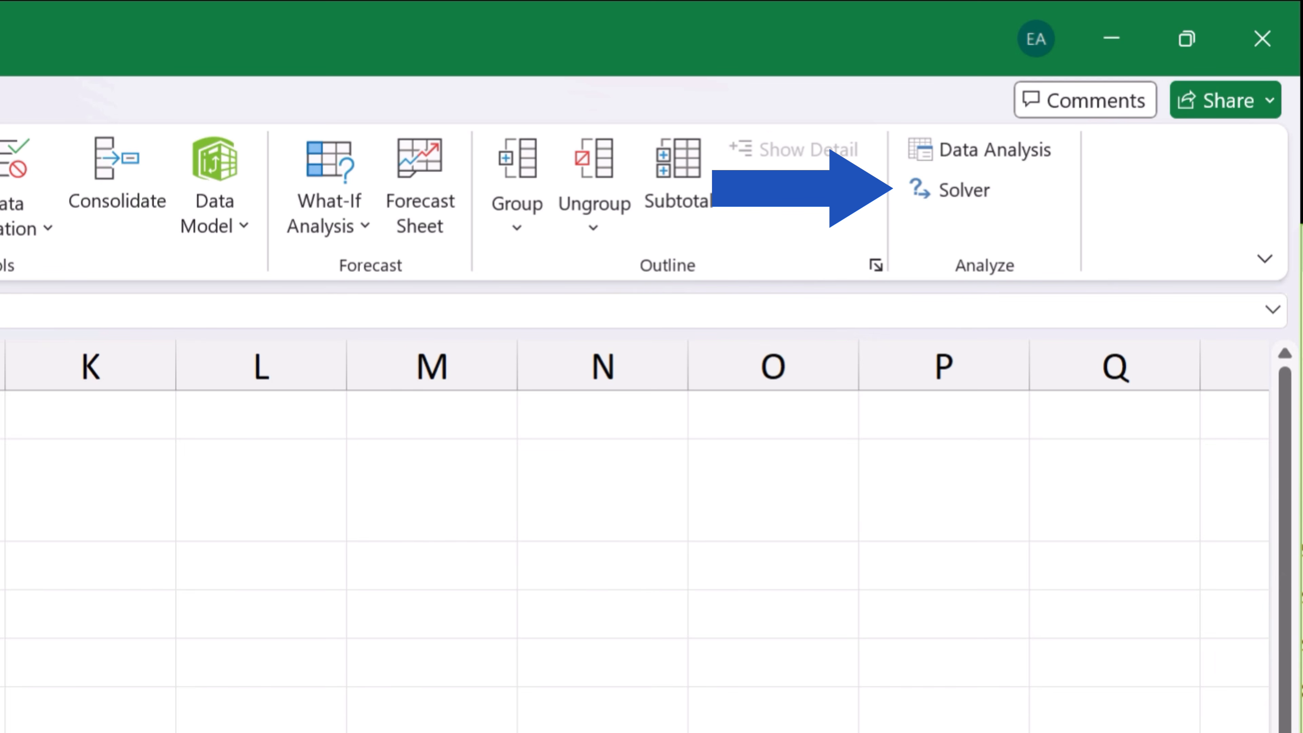
# - Start Solver and set its objective to the overall Total Profit cell G6
pyautogui.click(965, 204)
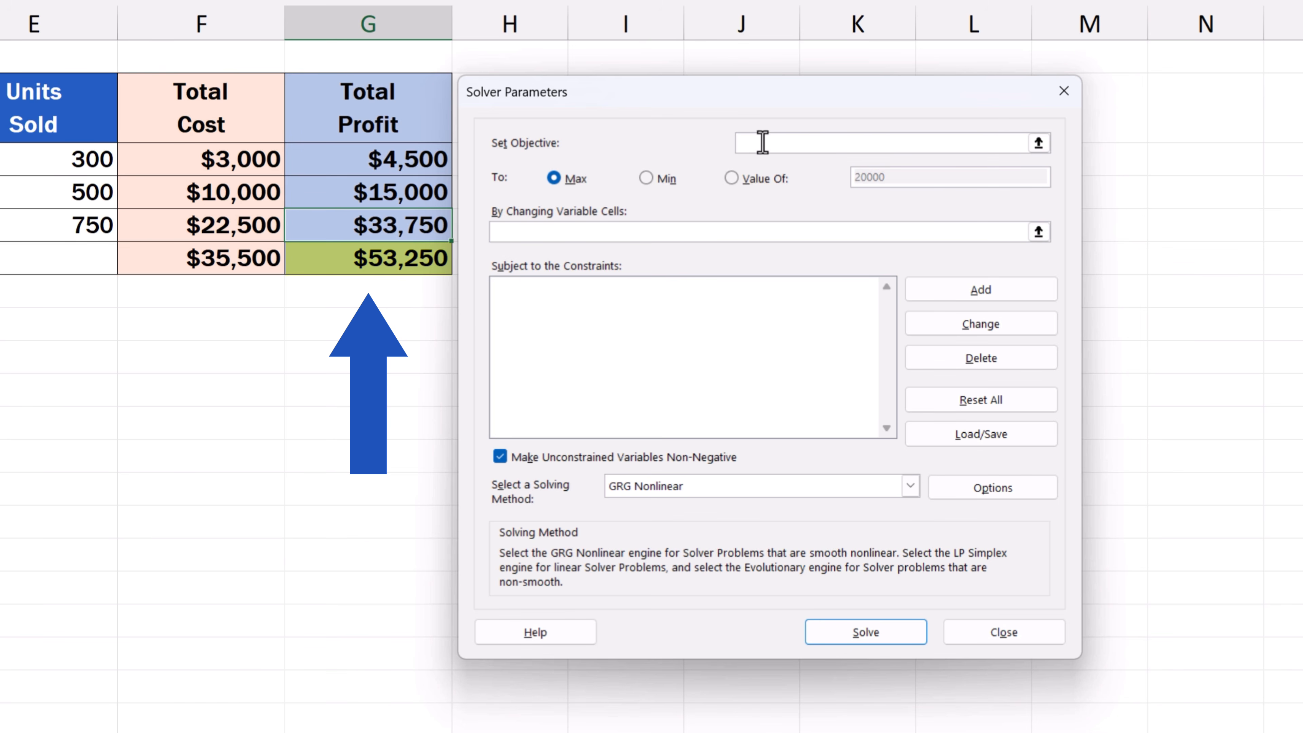
pyautogui.click(761, 142)
pyautogui.click(388, 264)
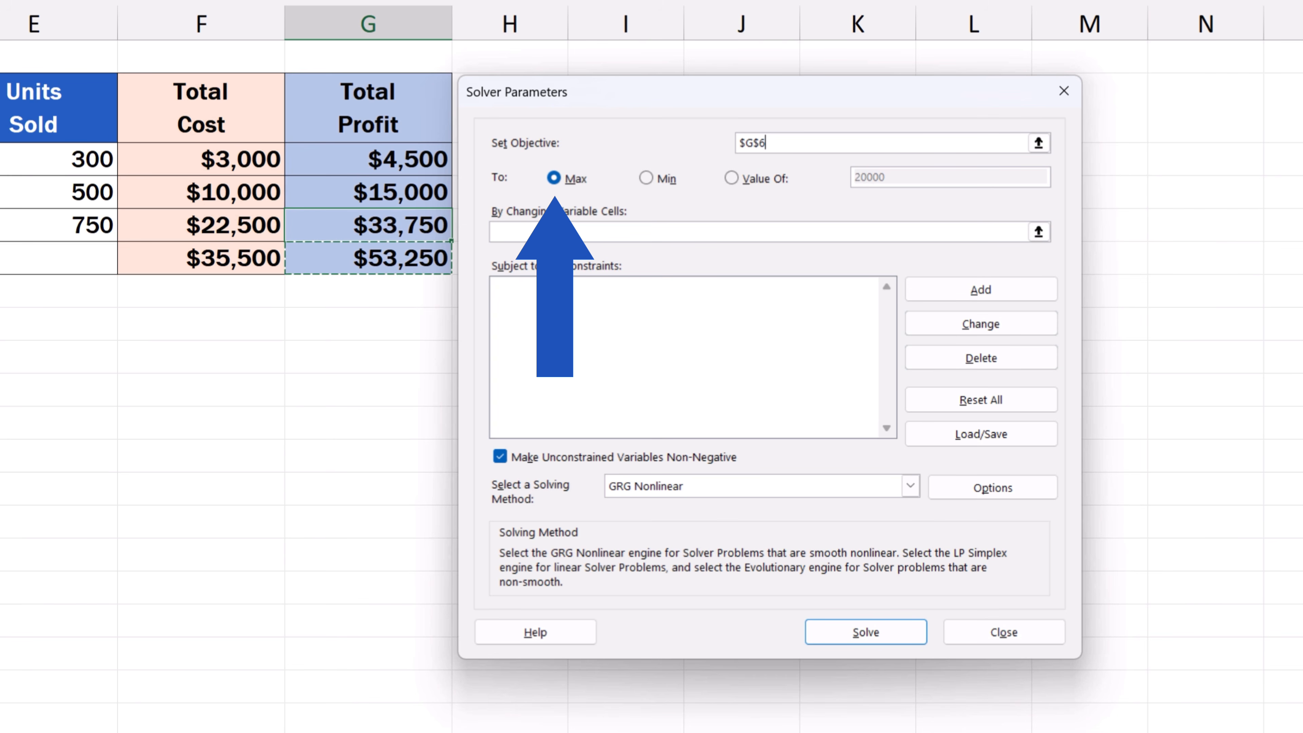
# - Try the Min goal and a target value of 50000 for the Solver objective
pyautogui.click(655, 183)
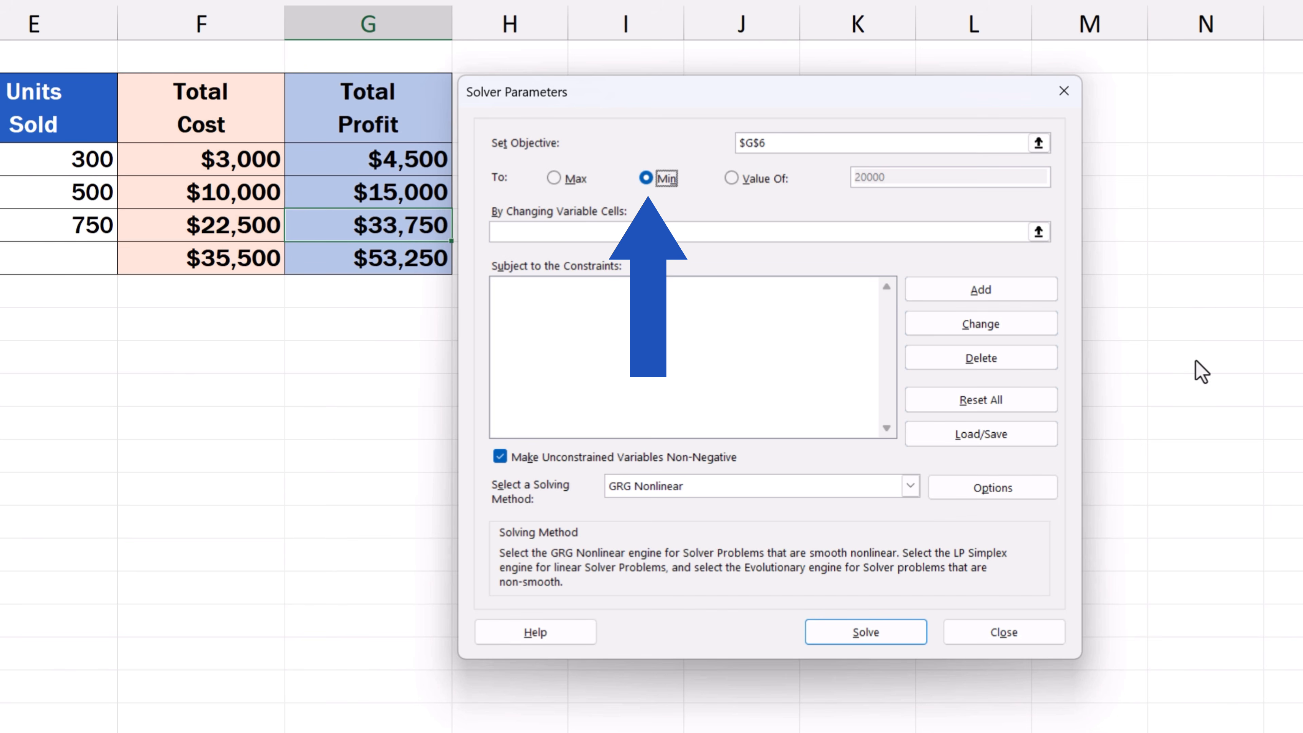
pyautogui.click(733, 178)
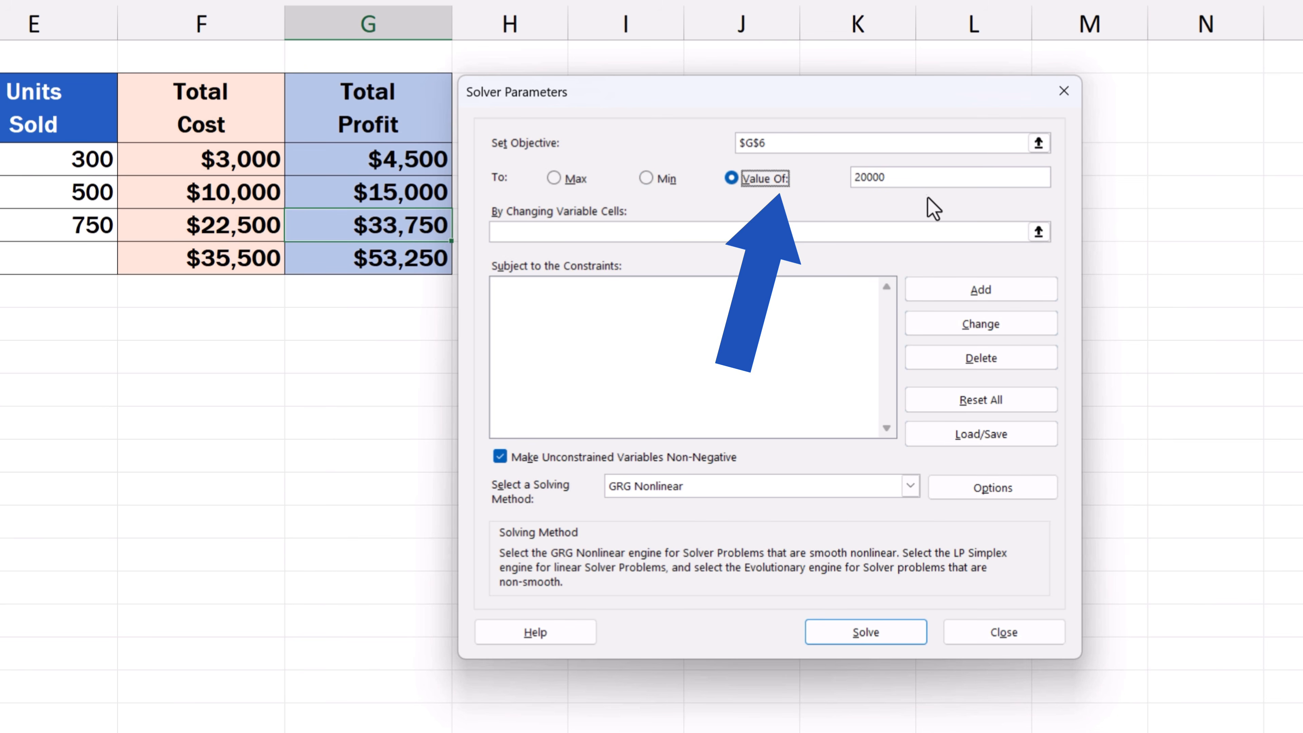
pyautogui.moveTo(903, 177); pyautogui.dragTo(807, 182)
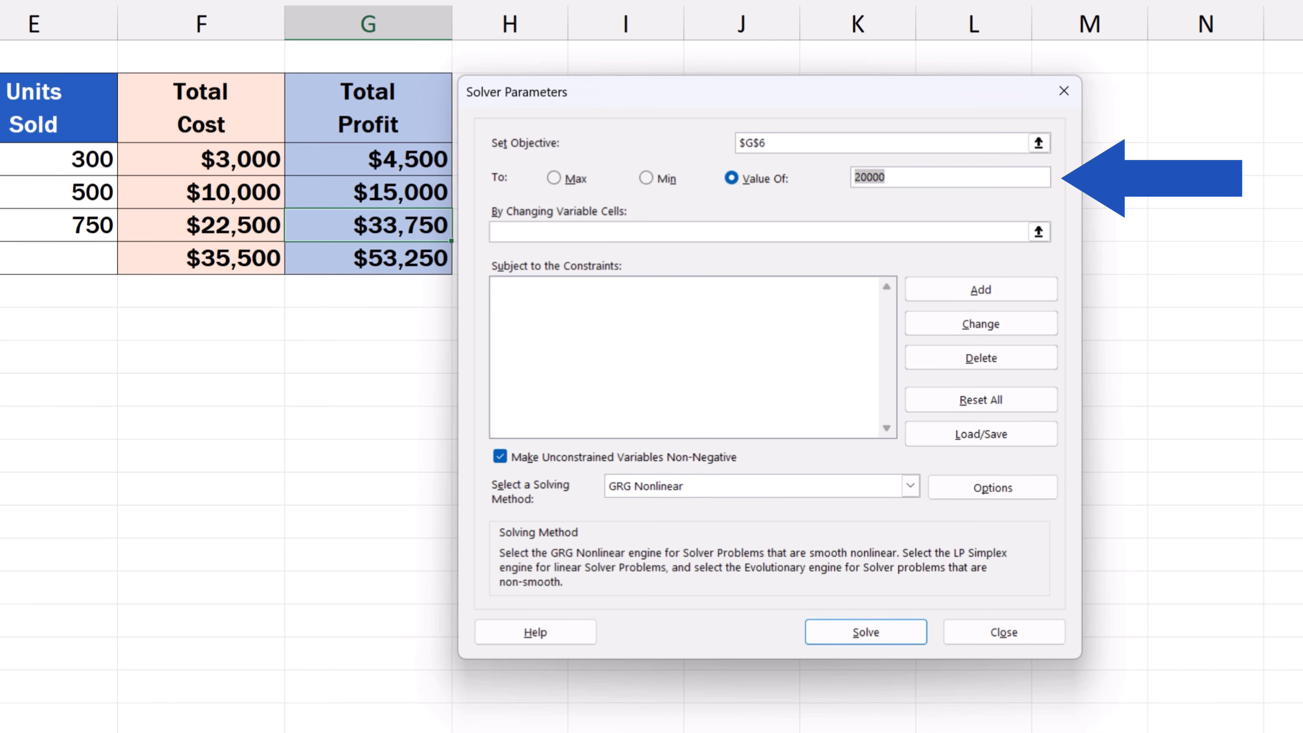
pyautogui.write('50000')
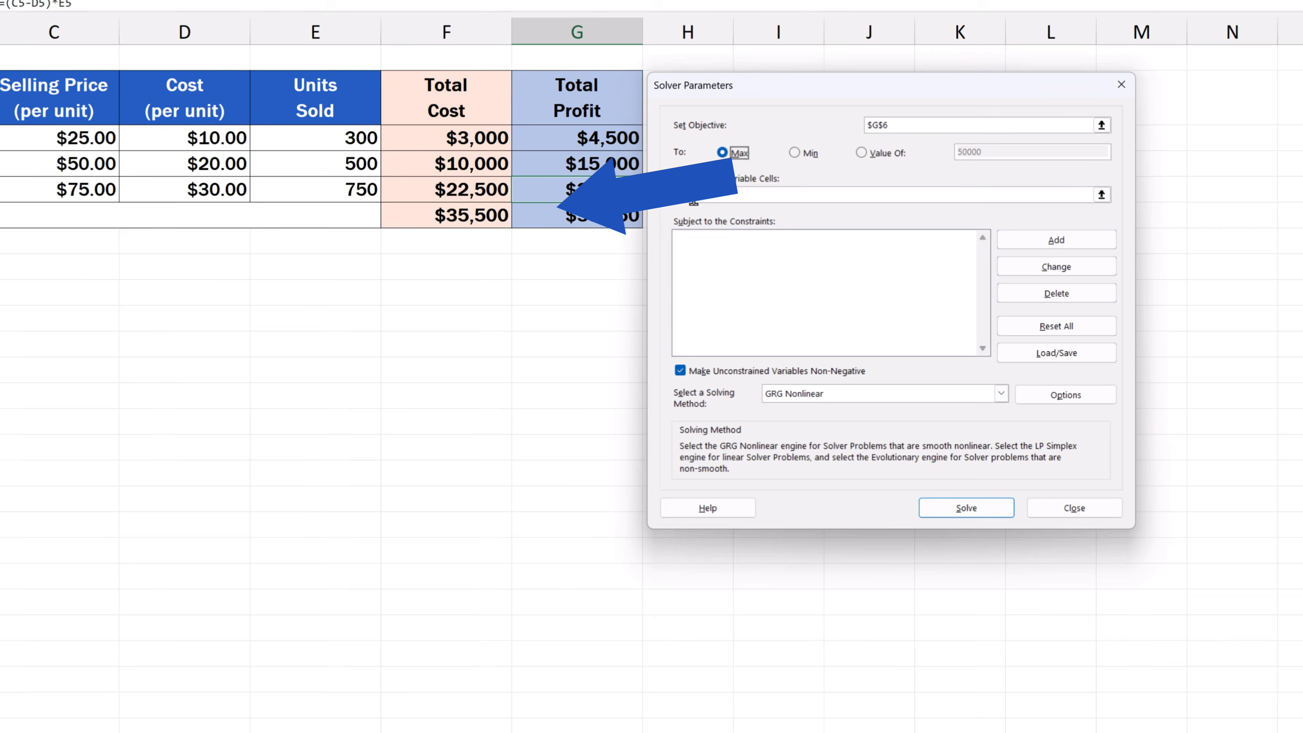
# - Set Solver's changing variable cells to the Units Sold range E3:E5
pyautogui.click(519, 233)
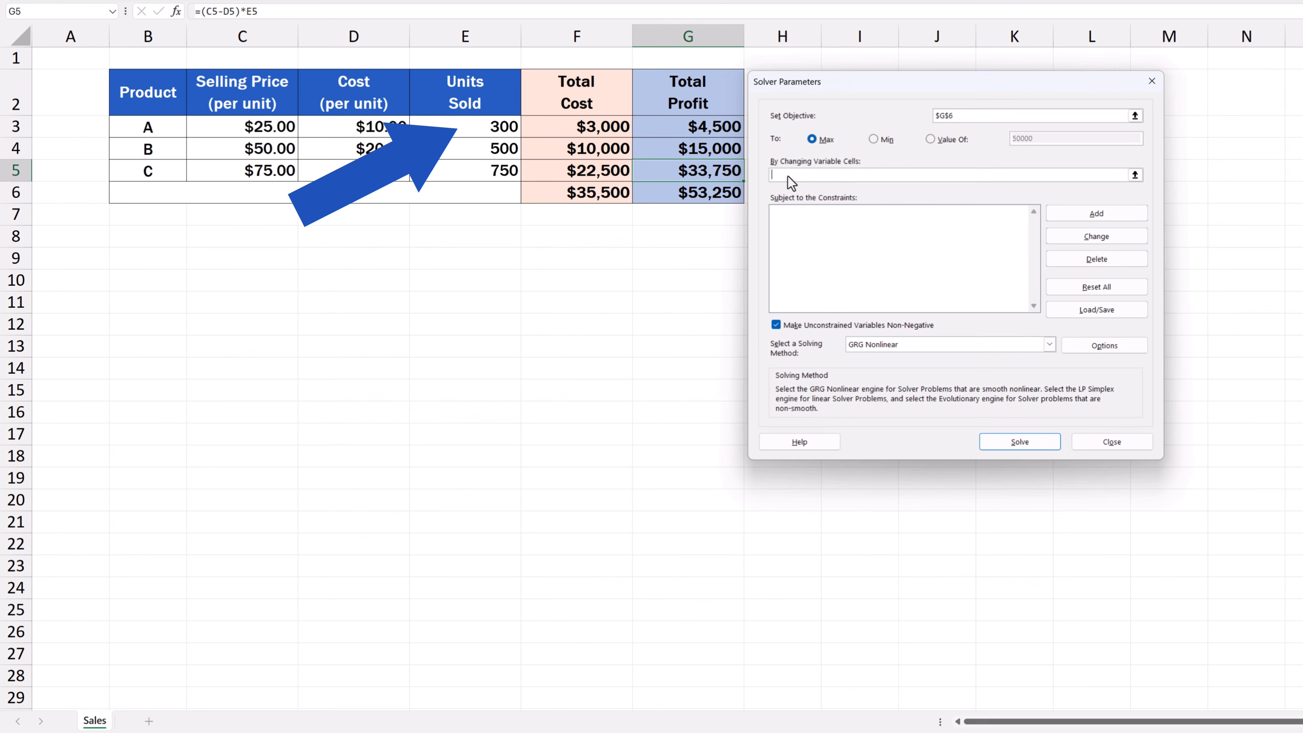
pyautogui.moveTo(461, 127); pyautogui.dragTo(445, 169)
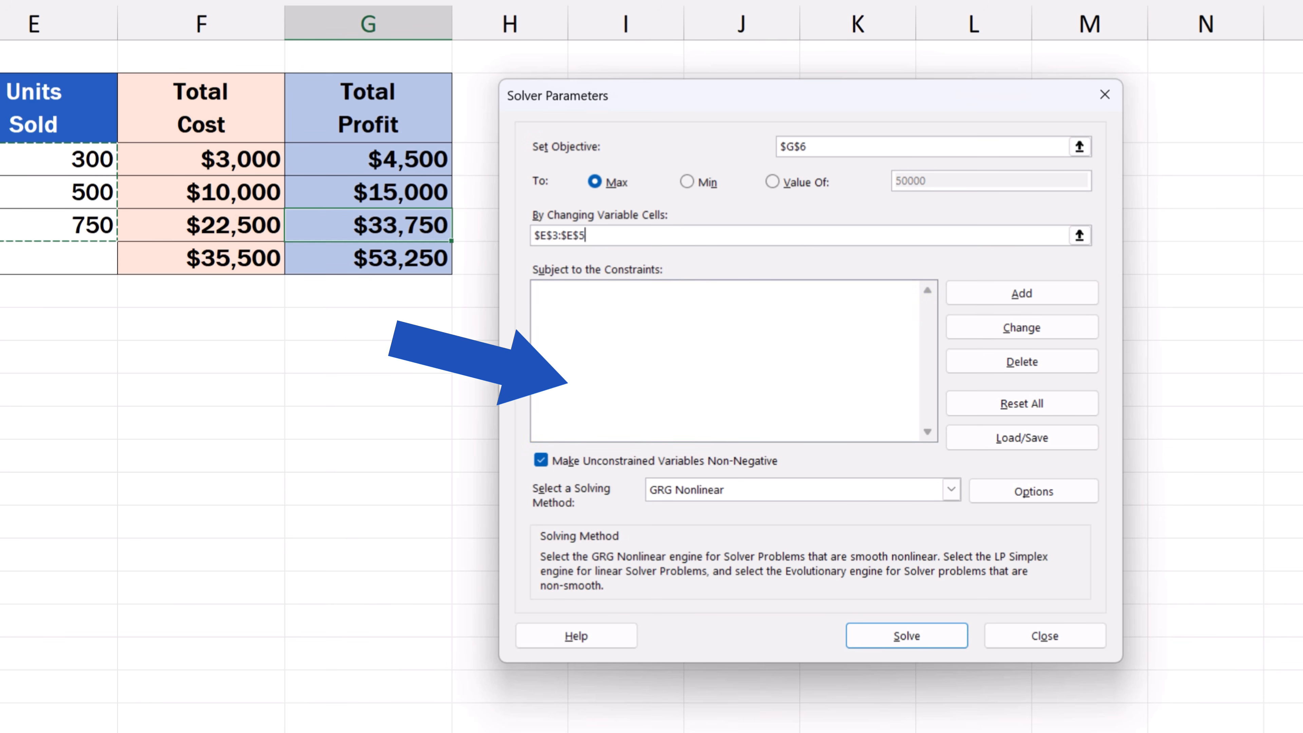
# - Add a Solver constraint limiting the overall Total Cost cell F6 to <= 35500
pyautogui.click(1069, 302)
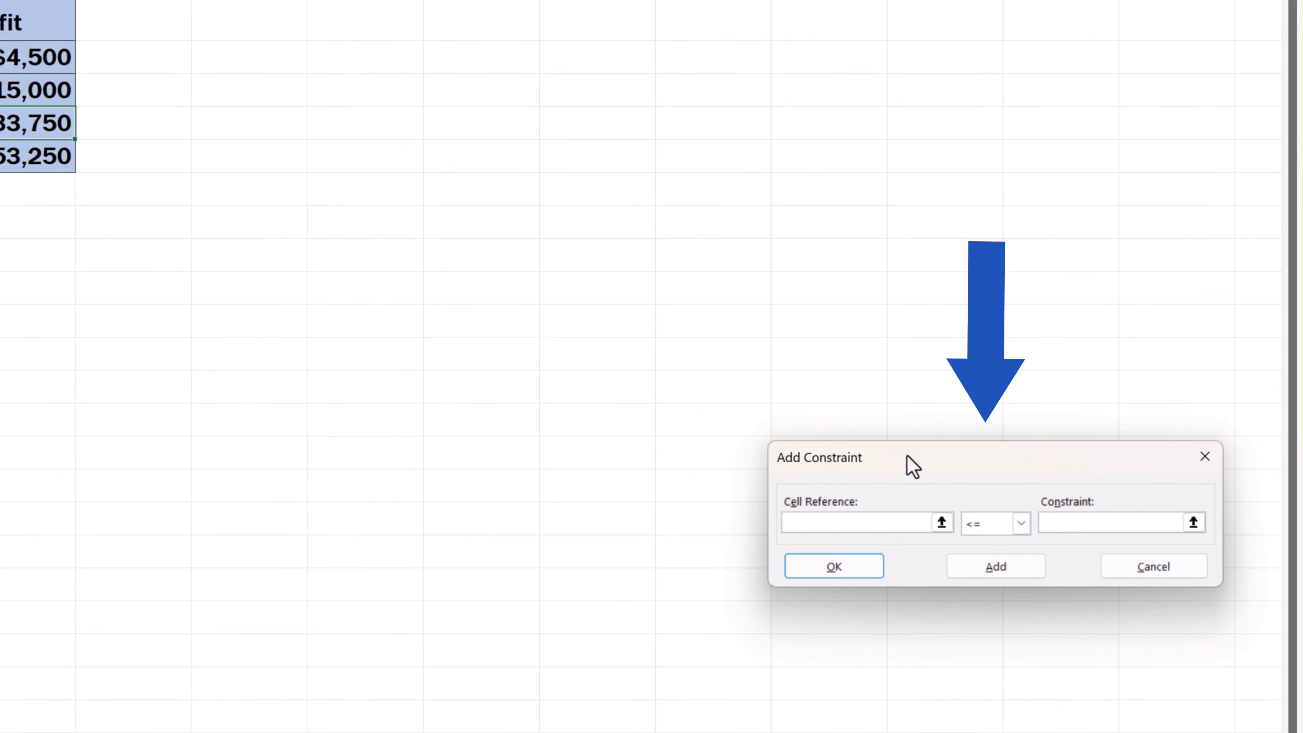
pyautogui.moveTo(1128, 521); pyautogui.dragTo(466, 230)
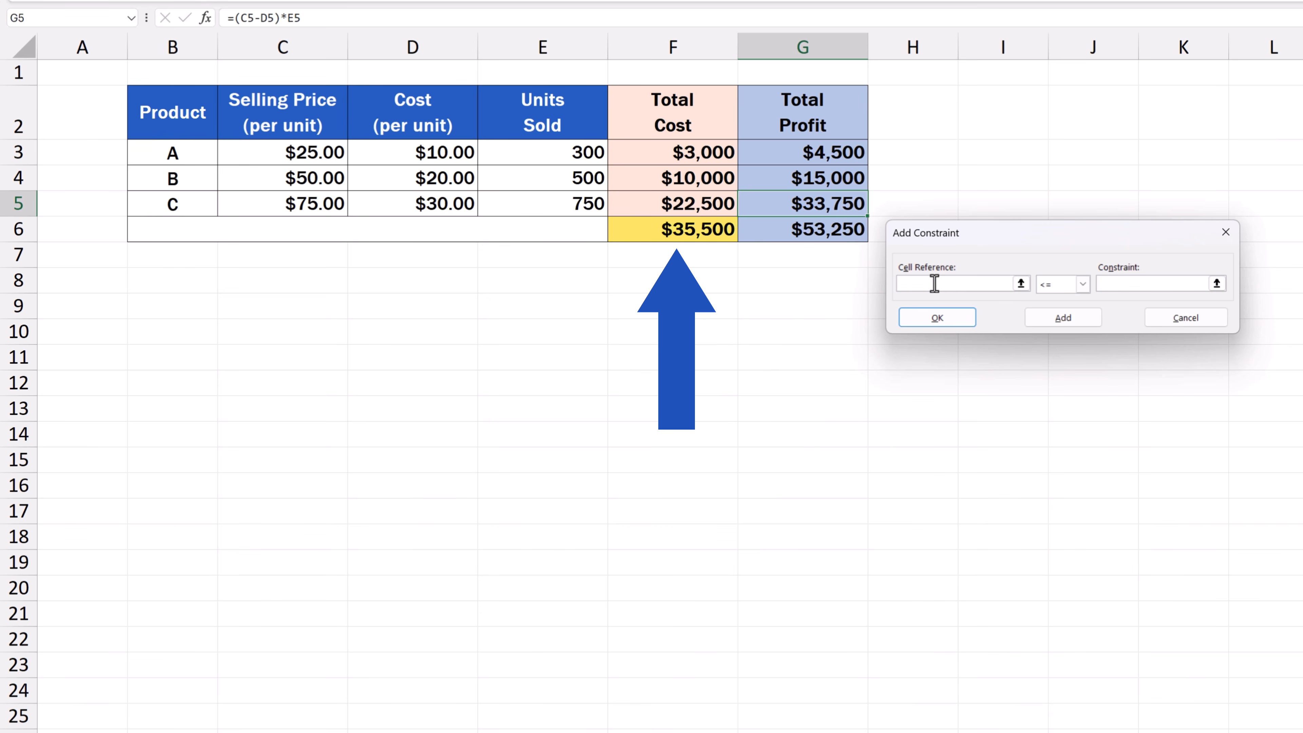
pyautogui.click(706, 229)
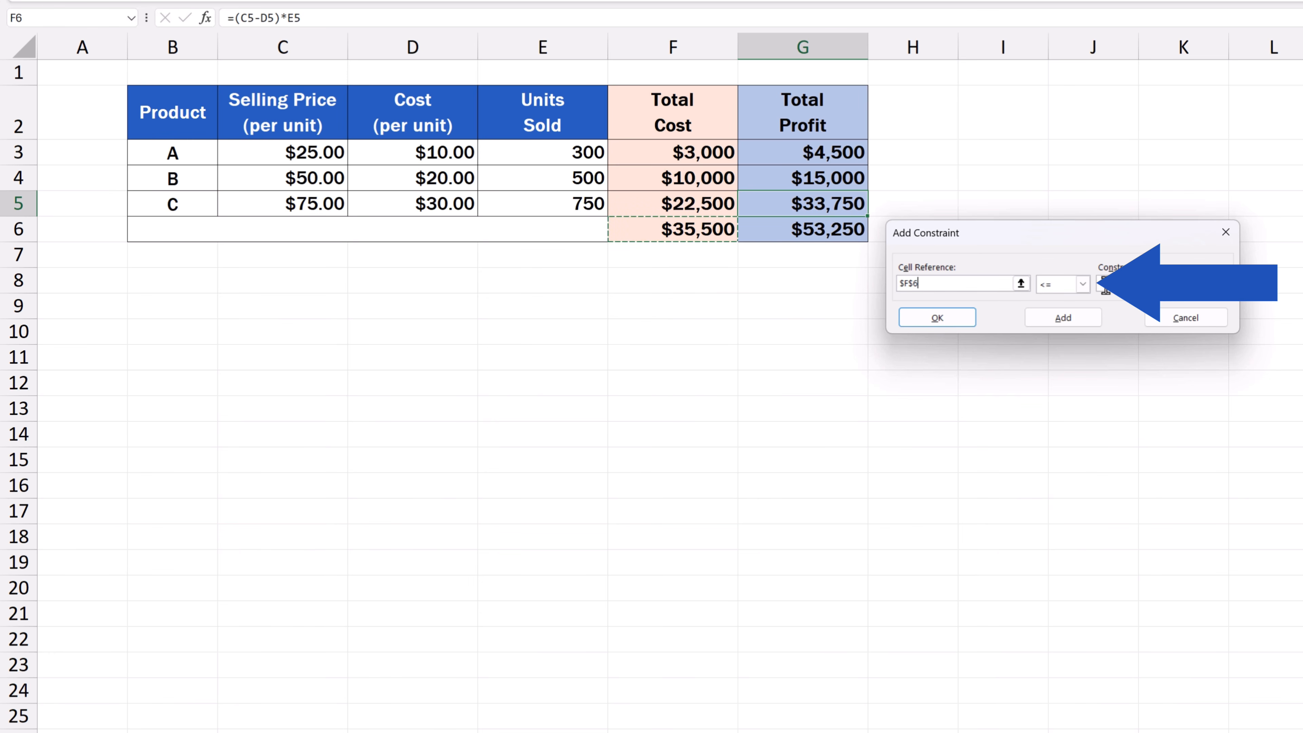
pyautogui.click(1082, 283)
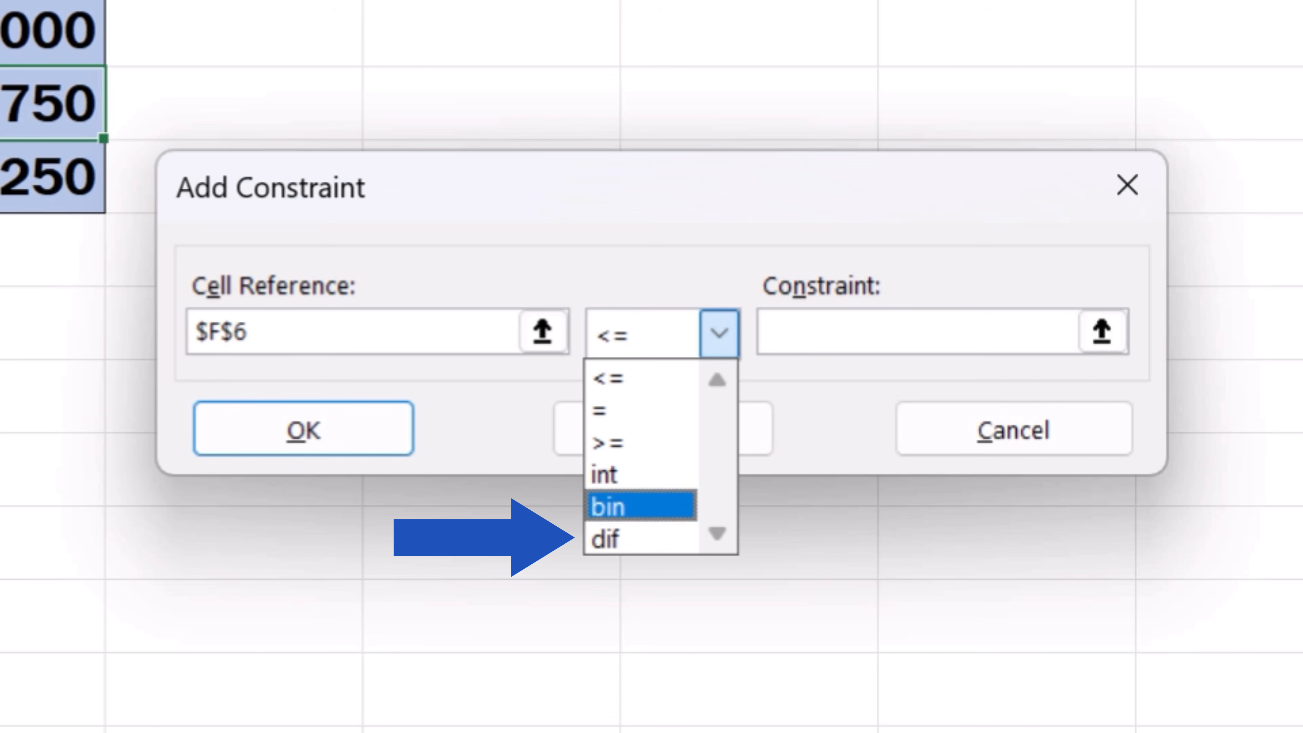
pyautogui.click(657, 385)
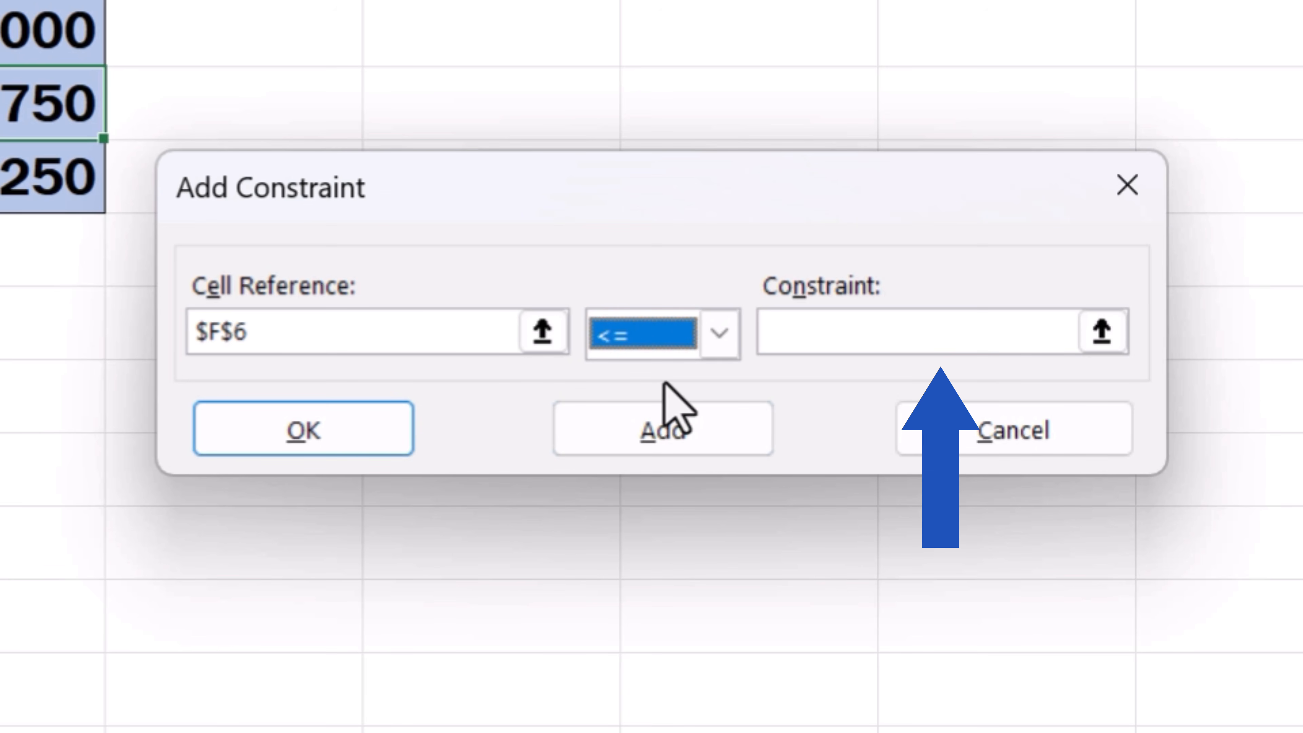
pyautogui.click(890, 331)
pyautogui.write('35500')
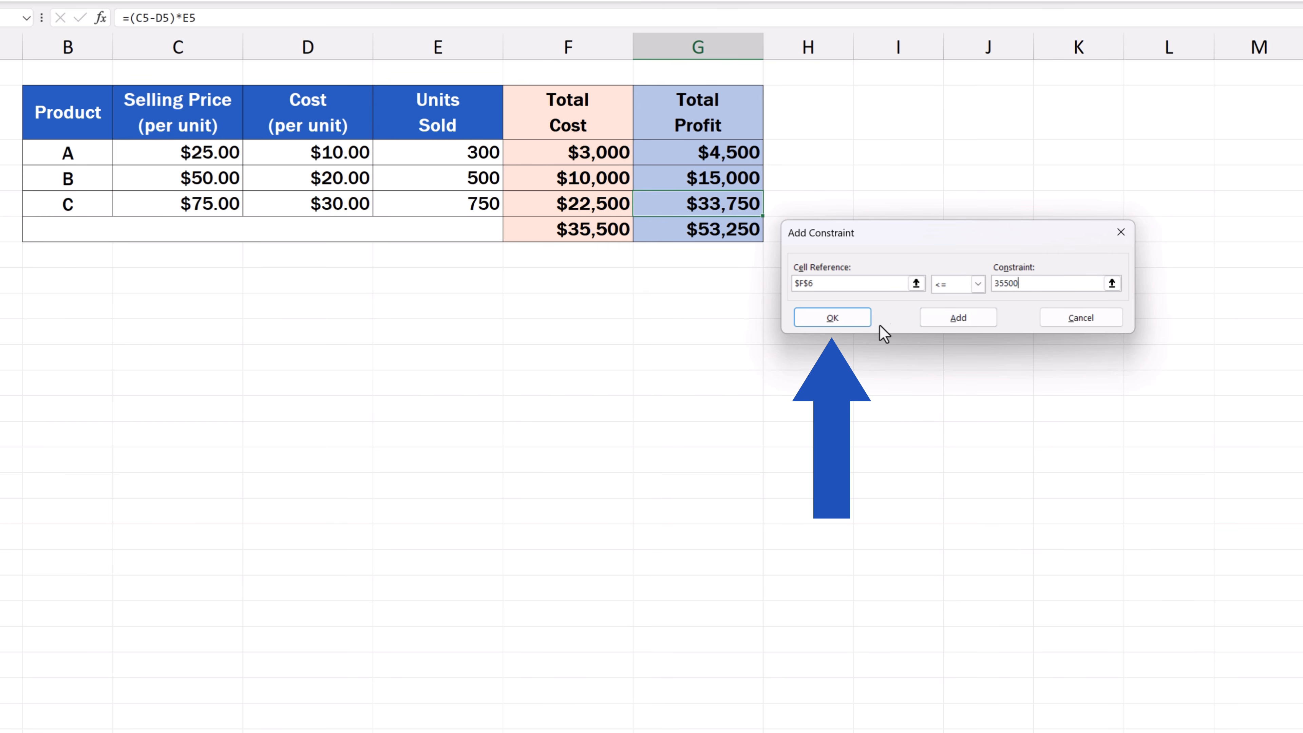
pyautogui.click(851, 317)
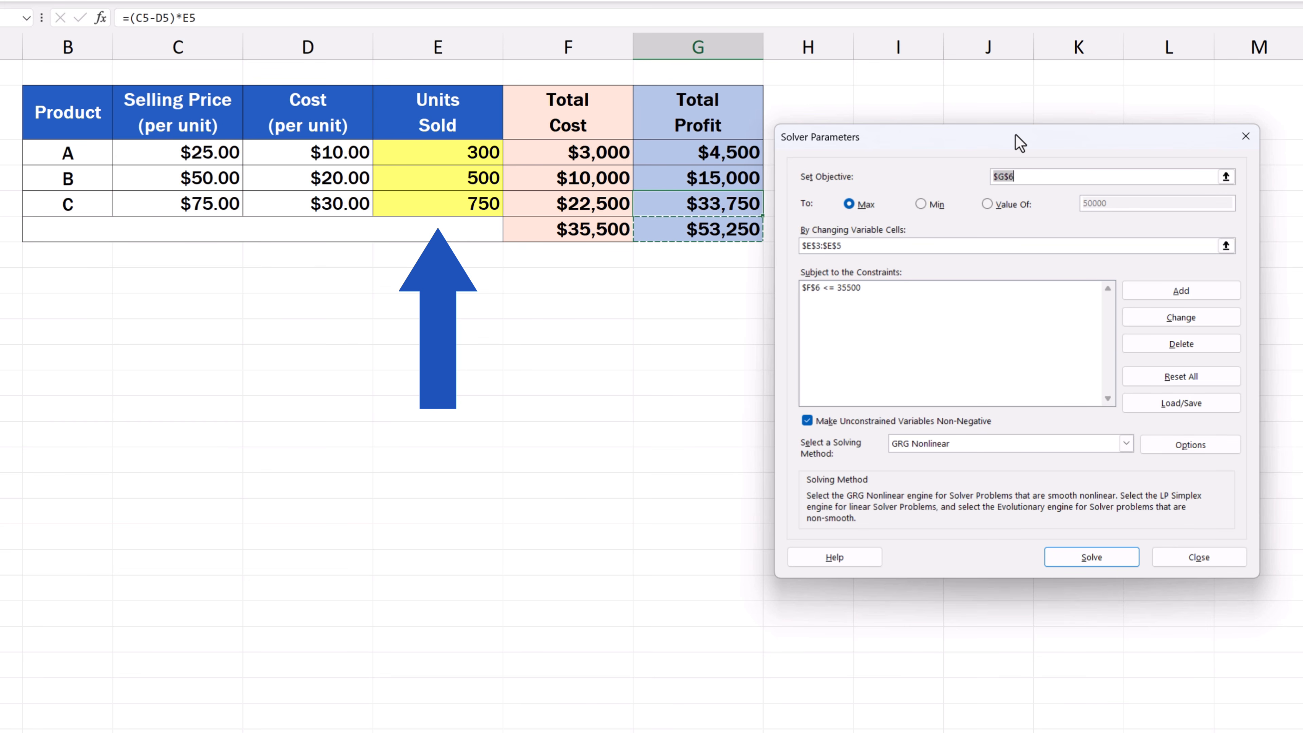
# - Add a Solver constraint requiring product A's units sold in E3 to be >= 200
pyautogui.click(1171, 291)
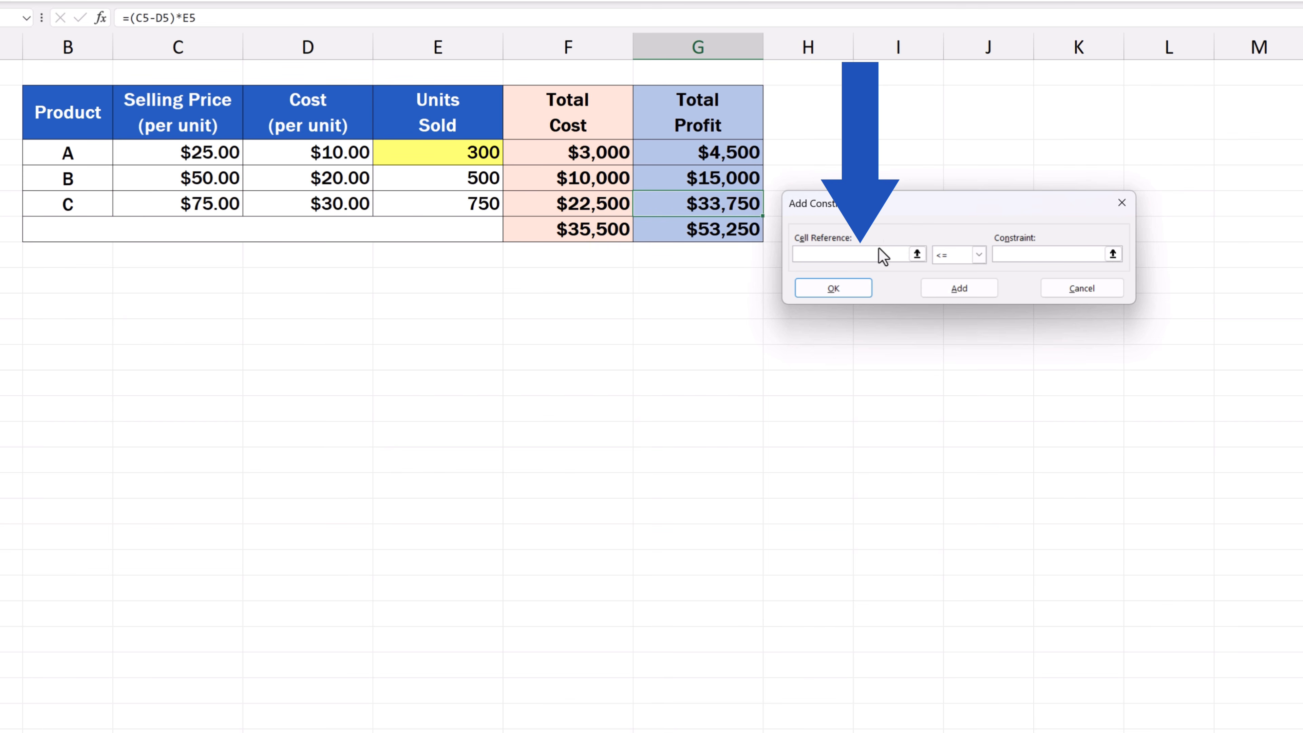
pyautogui.click(454, 153)
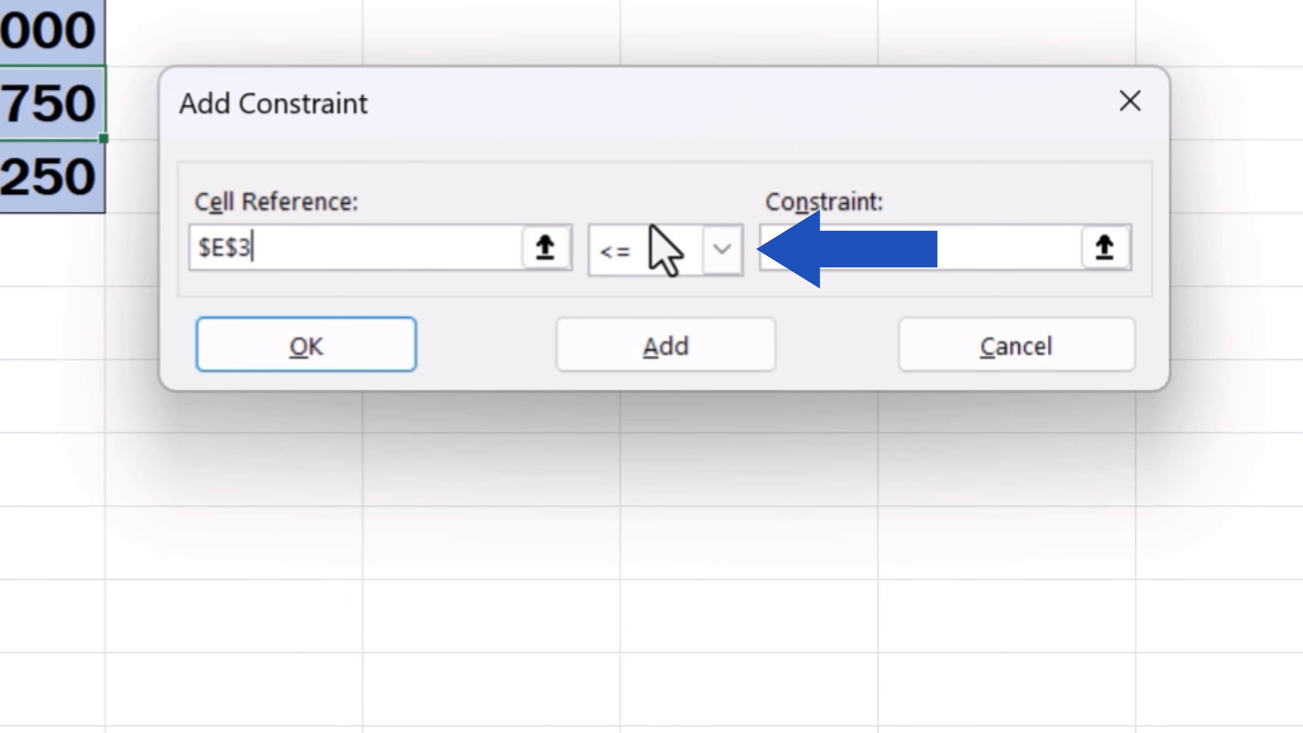
pyautogui.click(722, 249)
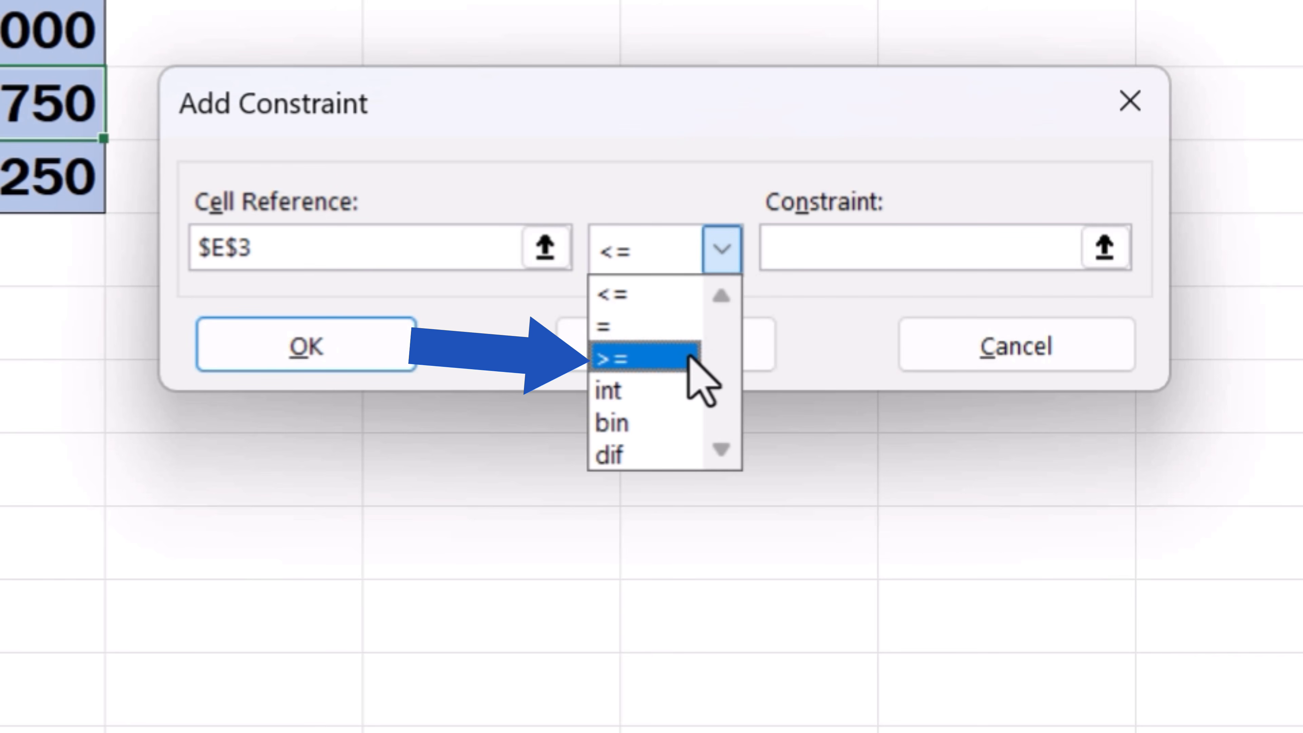
pyautogui.click(690, 358)
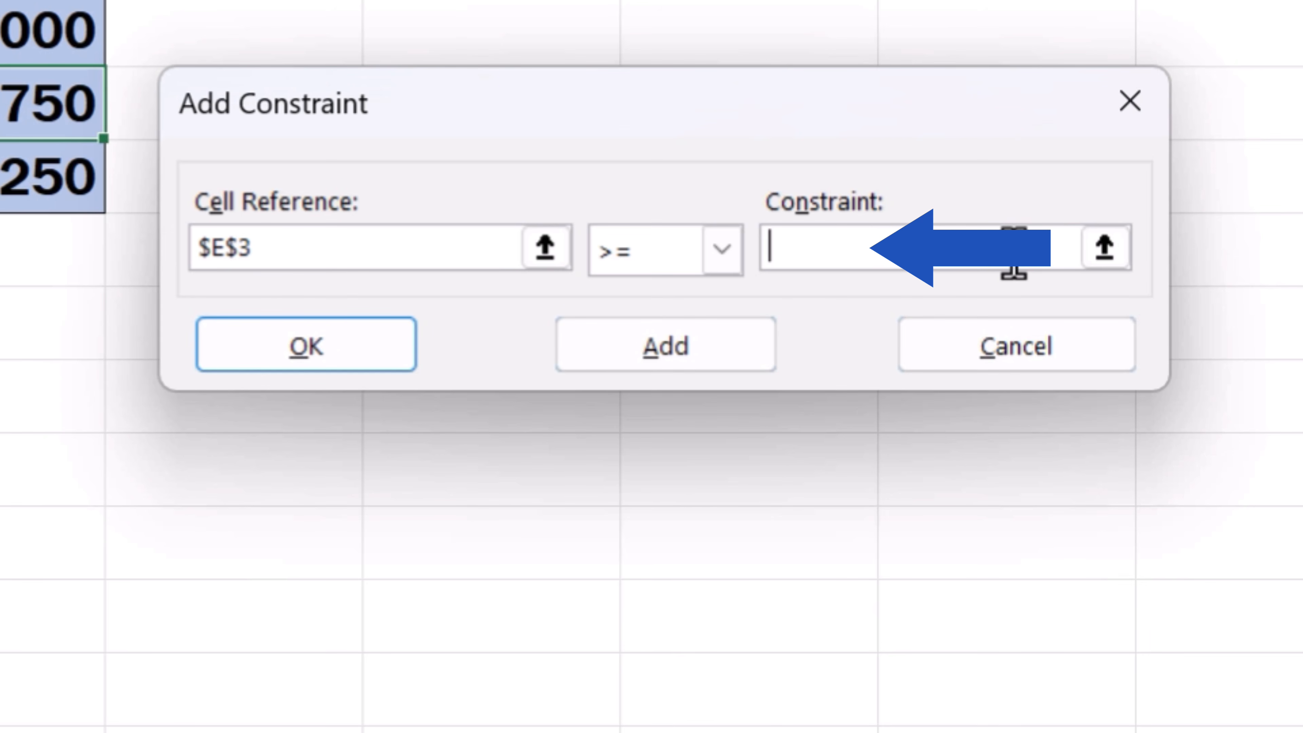
pyautogui.write('200')
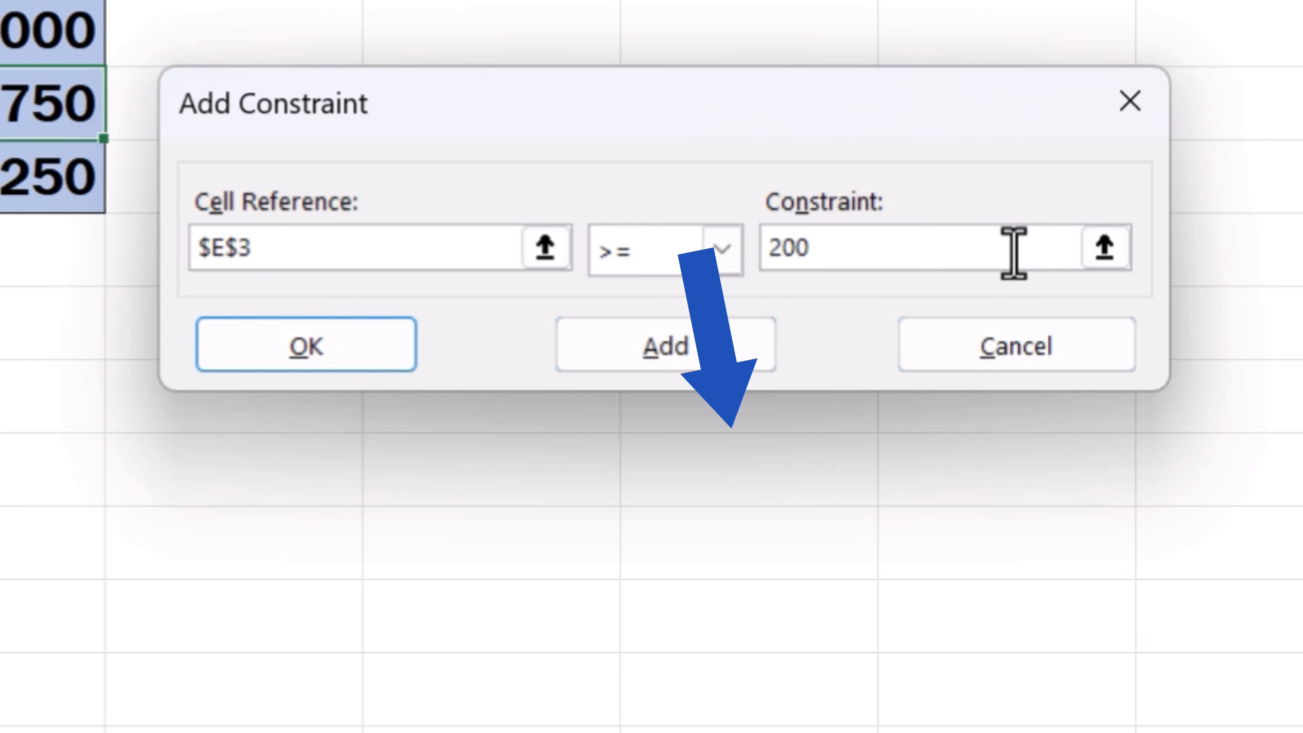
pyautogui.click(382, 344)
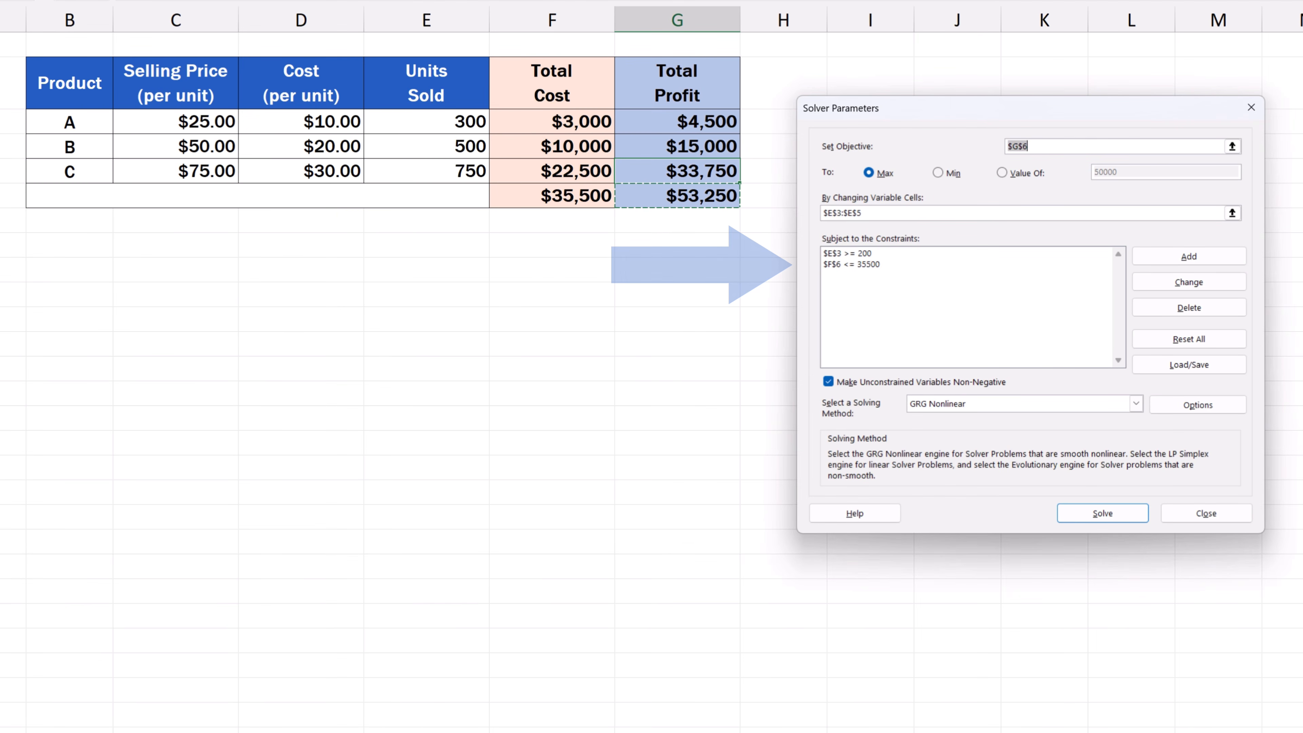
# - Add a Solver constraint requiring product B's units sold in E4 to be >= 400
pyautogui.click(1229, 255)
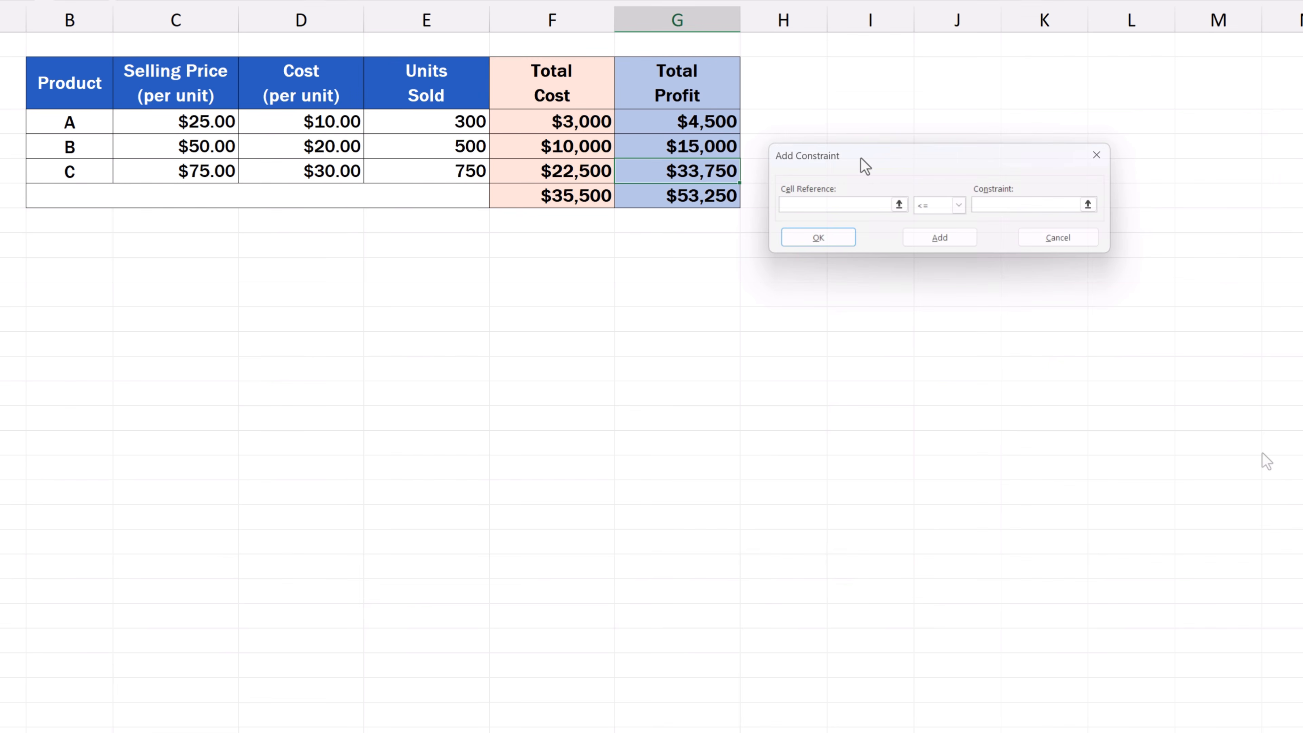
pyautogui.click(480, 157)
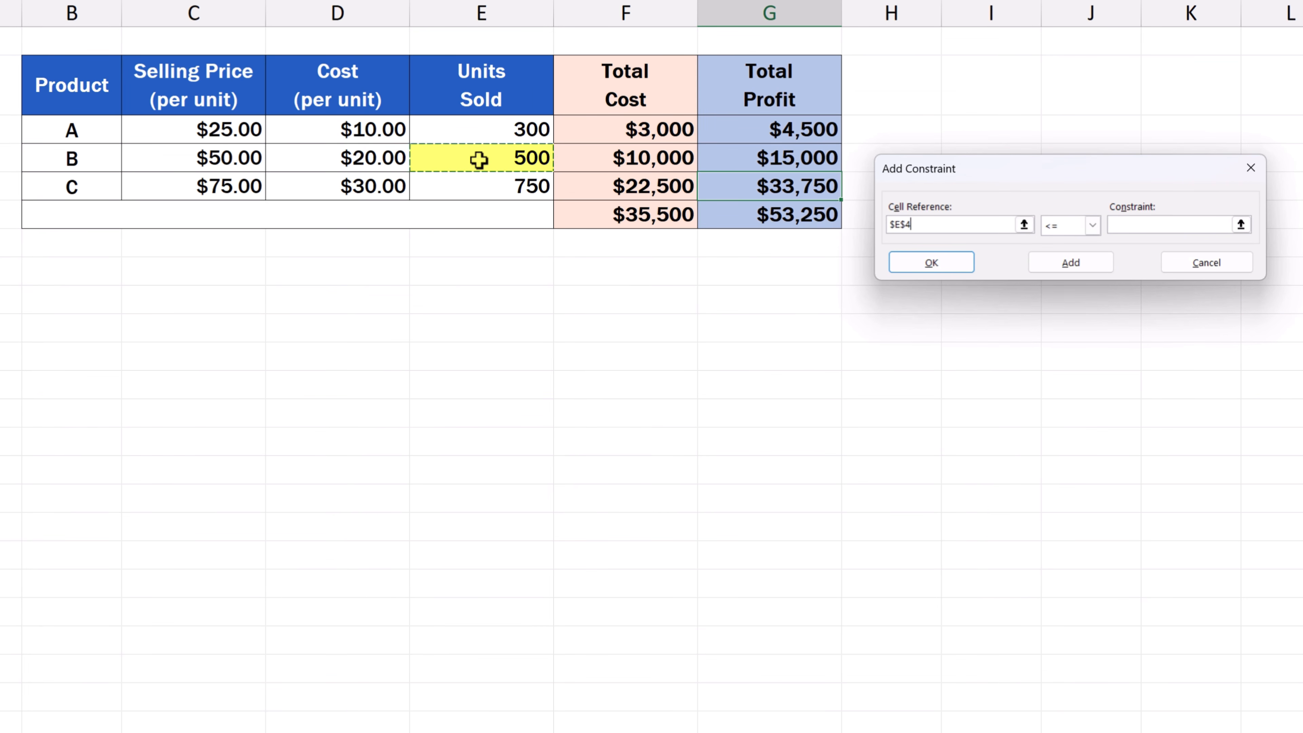
pyautogui.click(1093, 225)
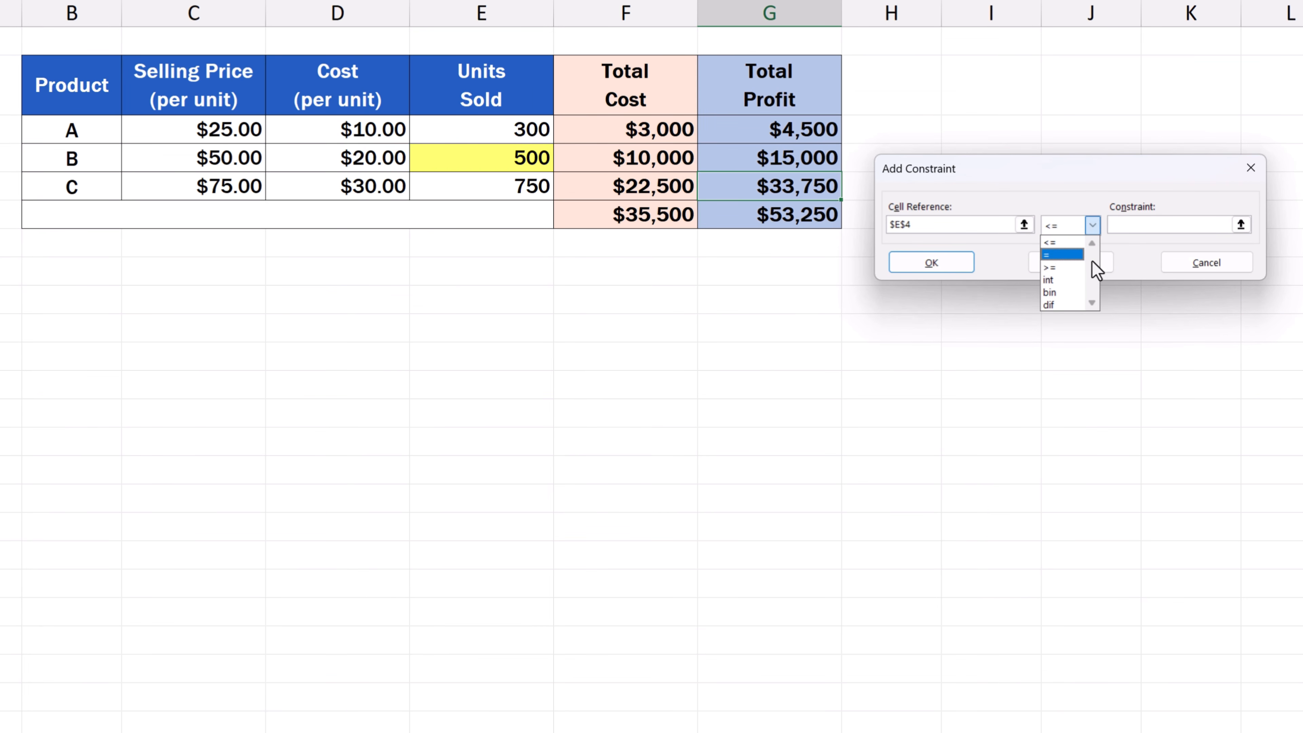
pyautogui.click(1085, 276)
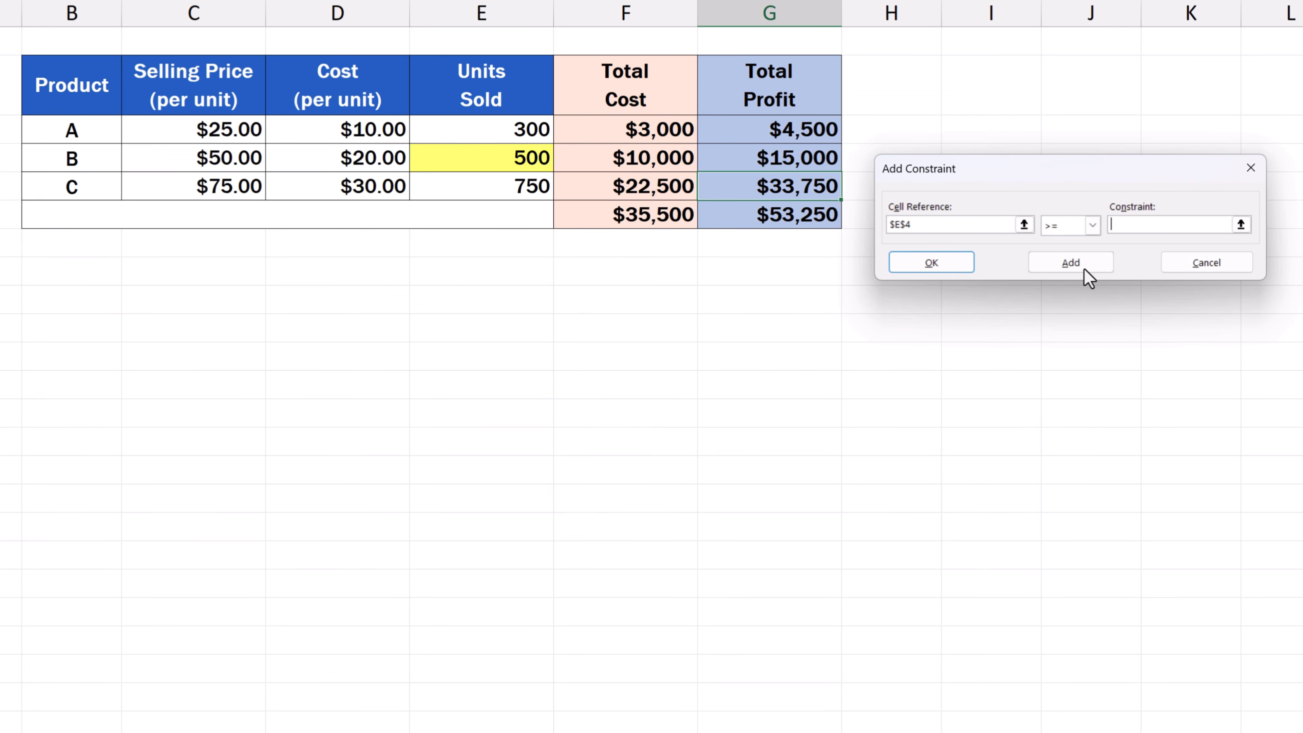
pyautogui.click(1169, 230)
pyautogui.write('400')
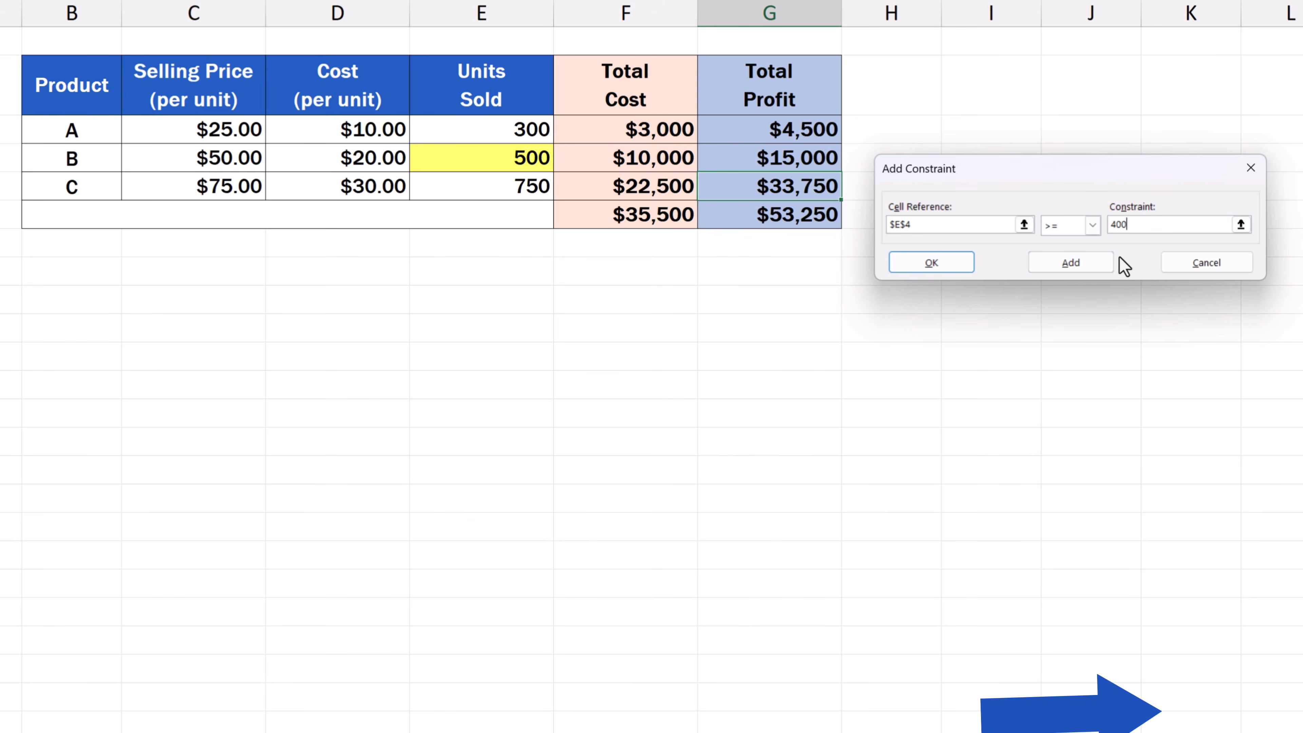
pyautogui.click(1089, 263)
# - Add a Solver constraint requiring product C's units sold in E5 to be >= 800, and finish adding constraints
pyautogui.click(484, 184)
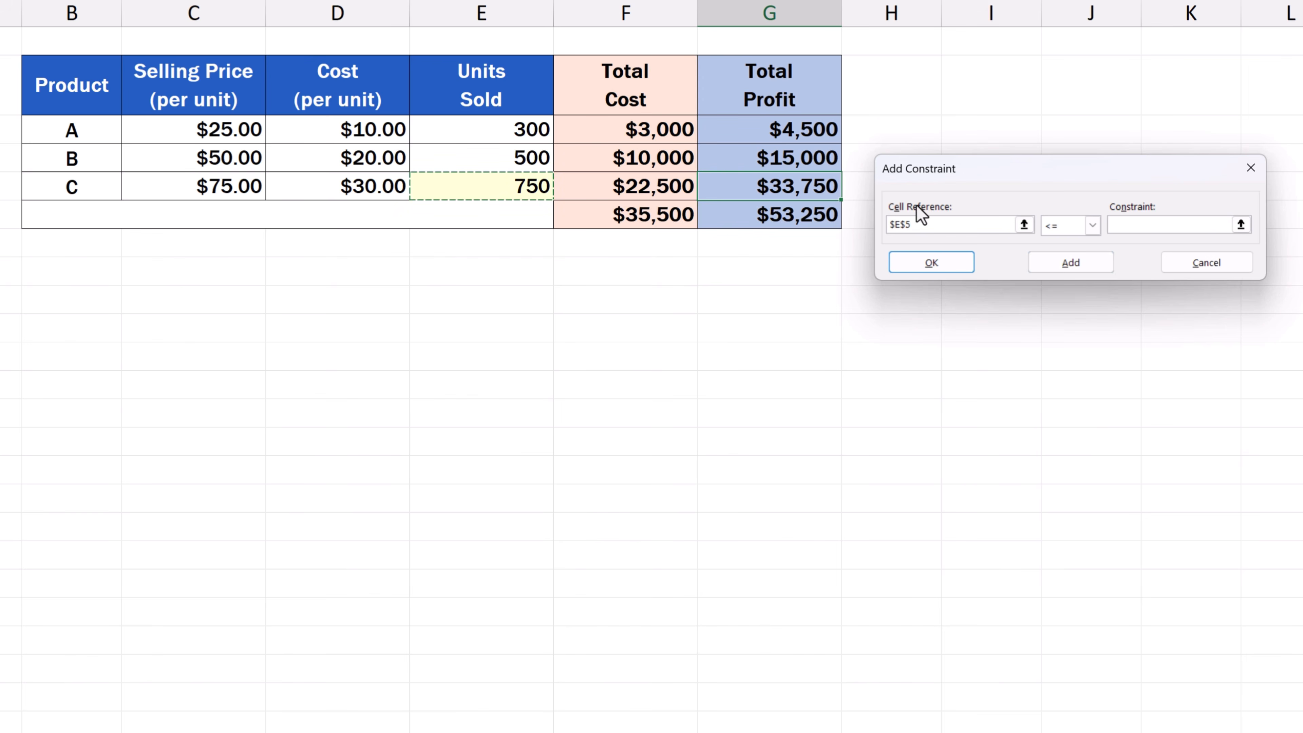
pyautogui.click(1091, 225)
pyautogui.click(1075, 268)
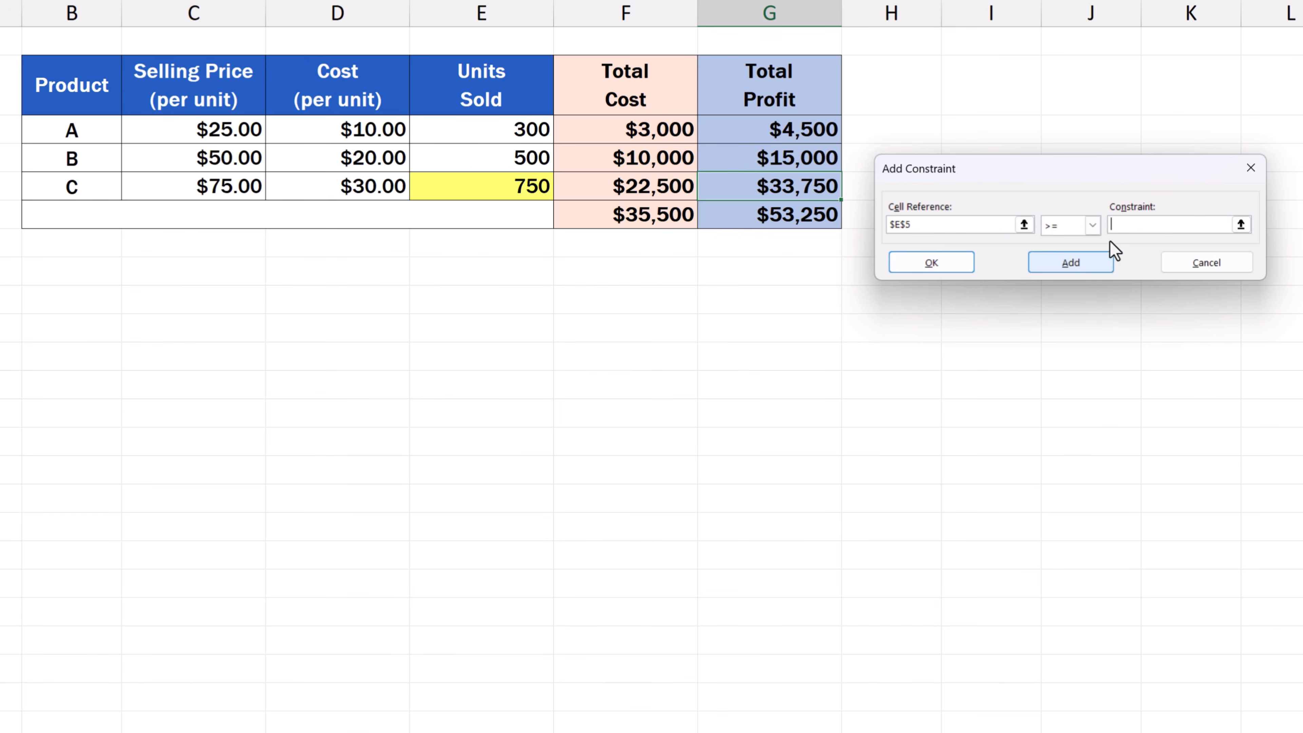
pyautogui.write('800')
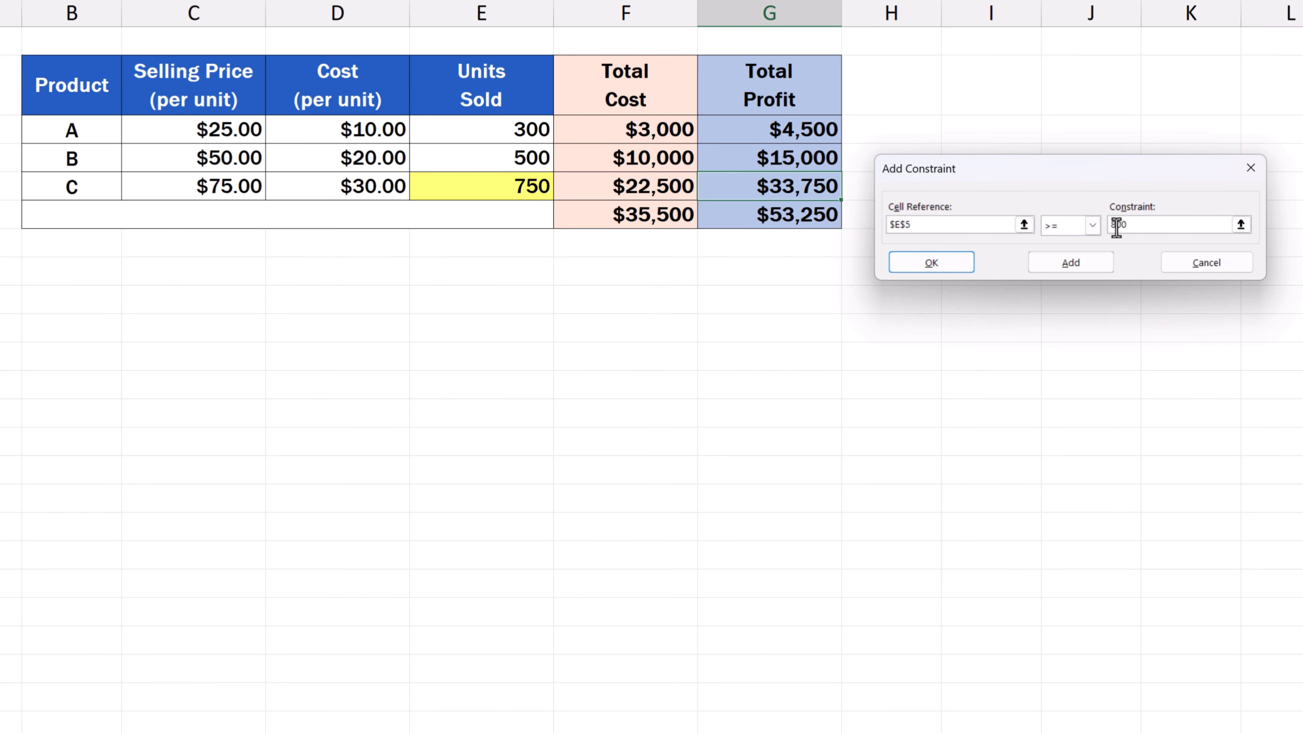
pyautogui.click(931, 262)
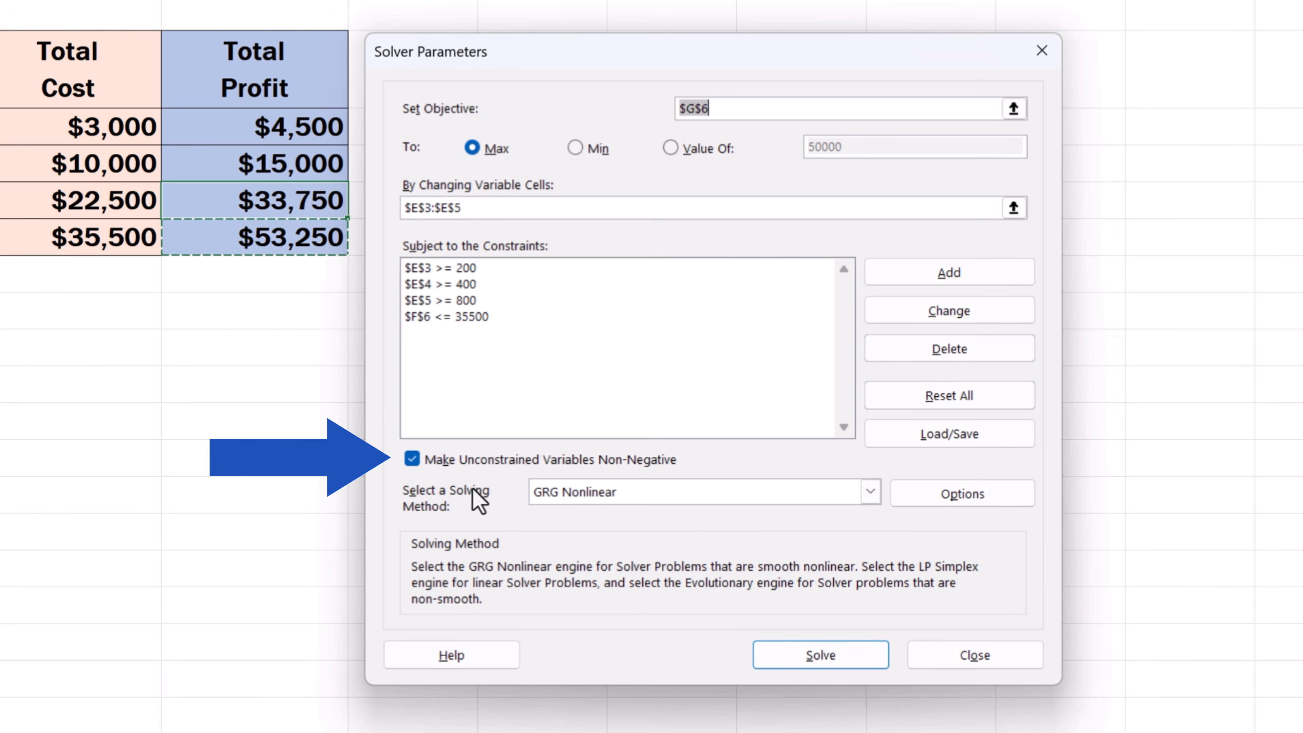
# - Make unconstrained variables non-negative and choose GRG Nonlinear as the solving method
pyautogui.click(416, 463)
pyautogui.click(415, 460)
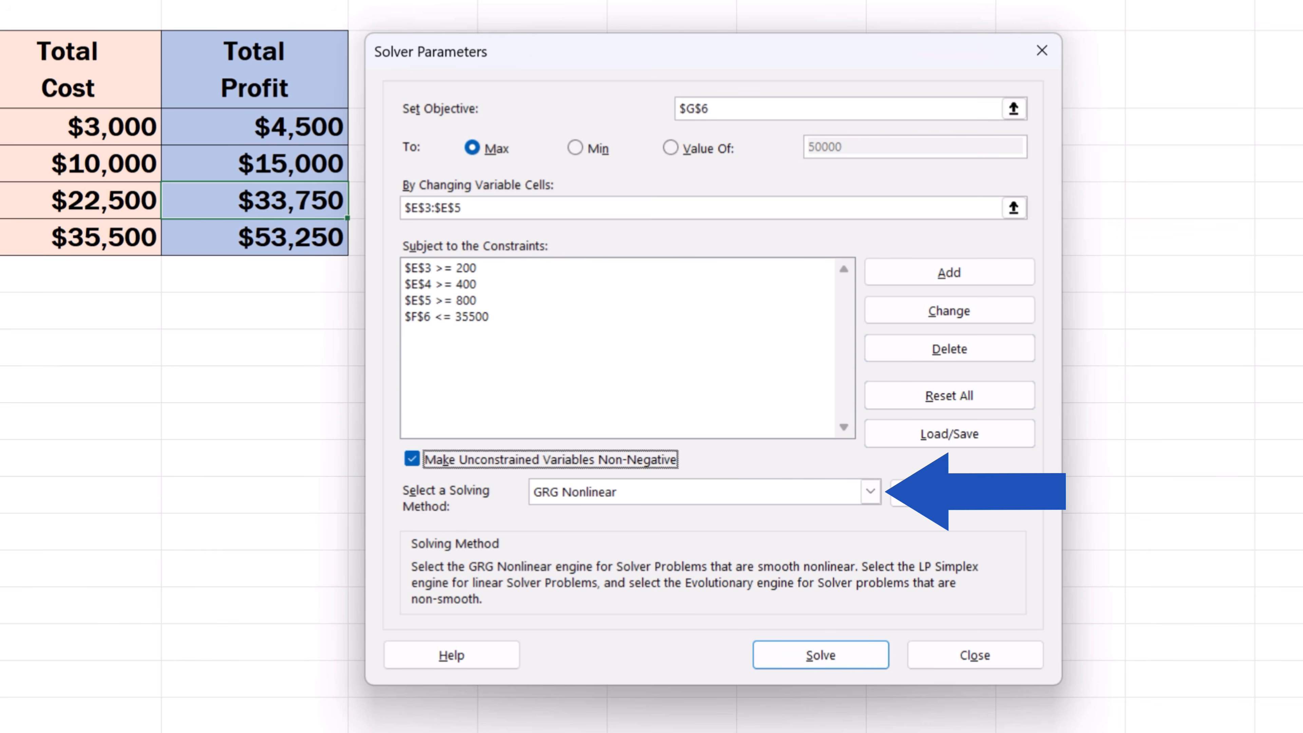
pyautogui.click(871, 493)
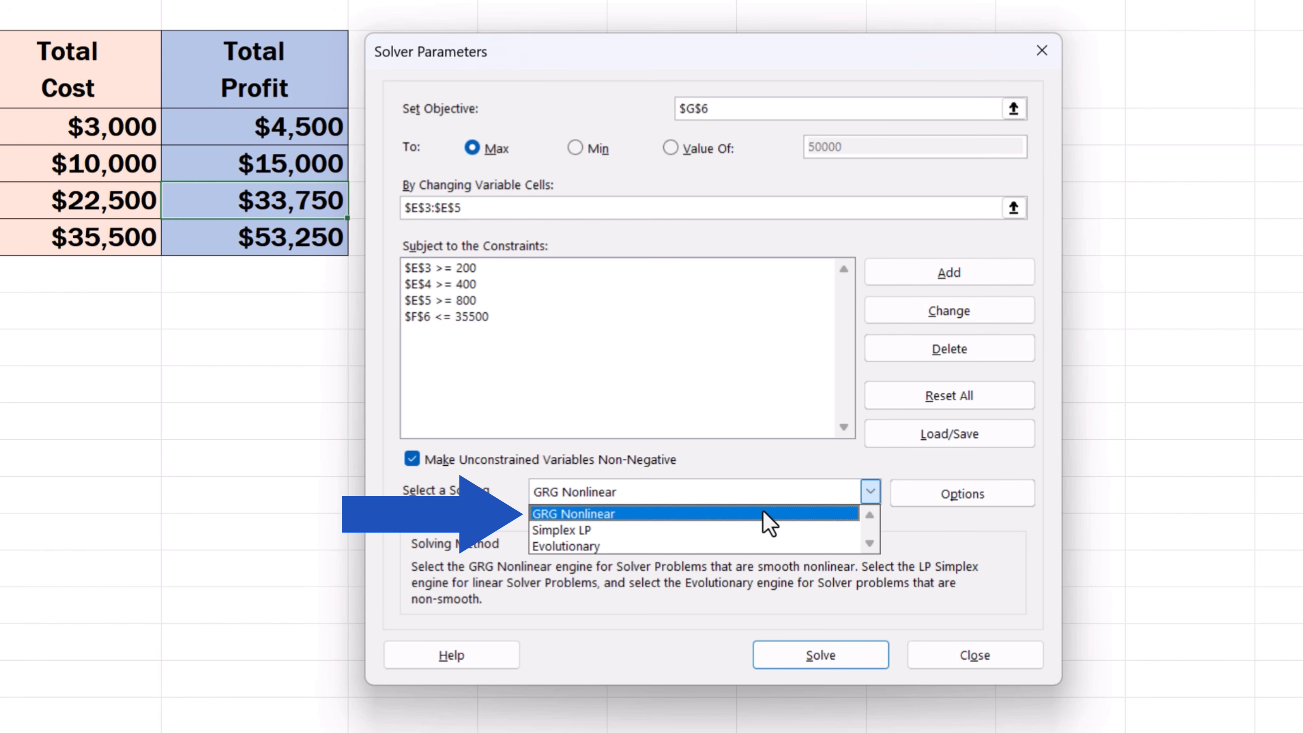
pyautogui.click(767, 514)
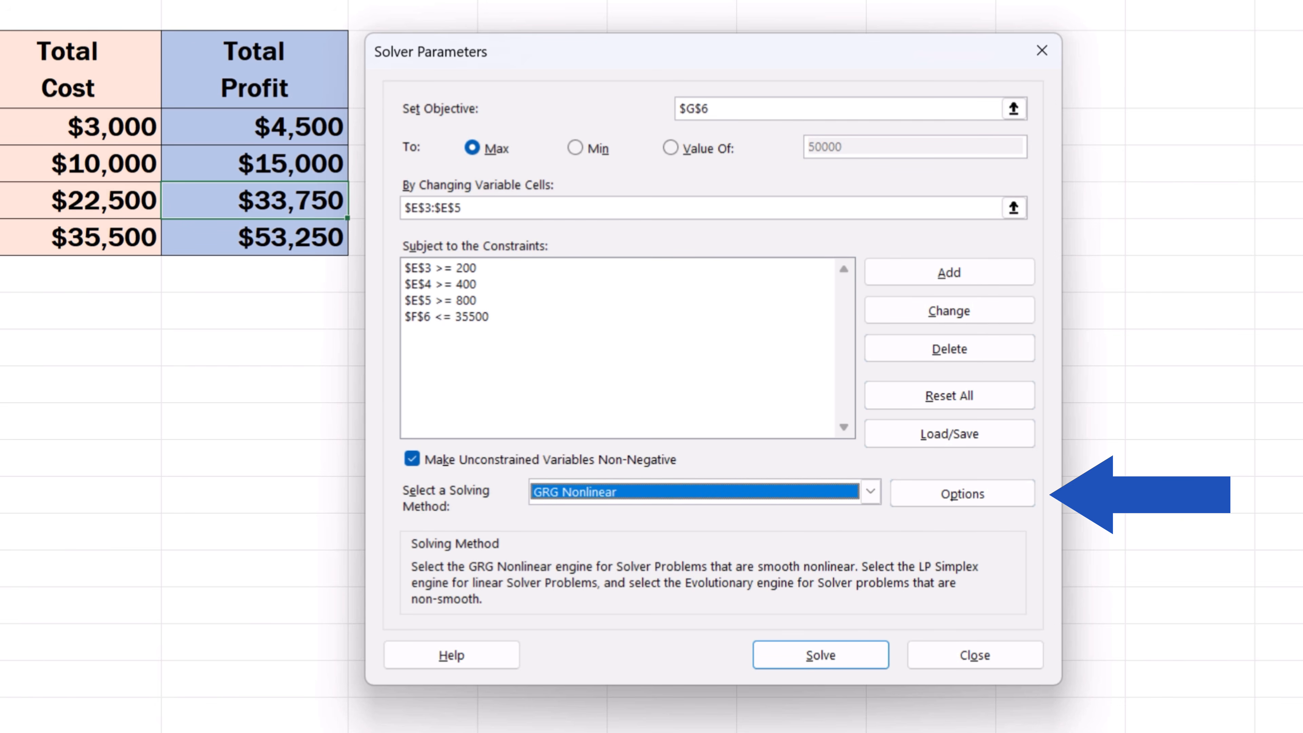
# - Review Solver's options for all methods, GRG Nonlinear and Evolutionary, and leave them without making changes
pyautogui.click(971, 493)
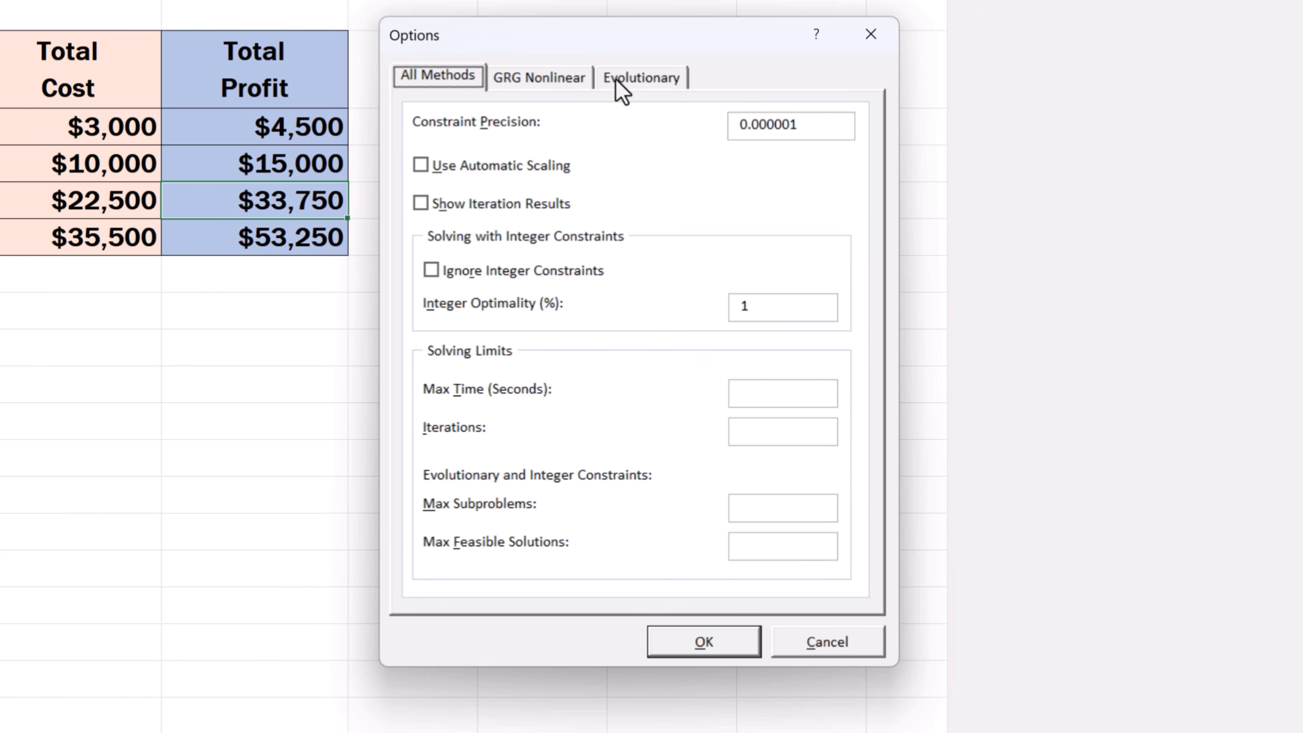
pyautogui.click(565, 79)
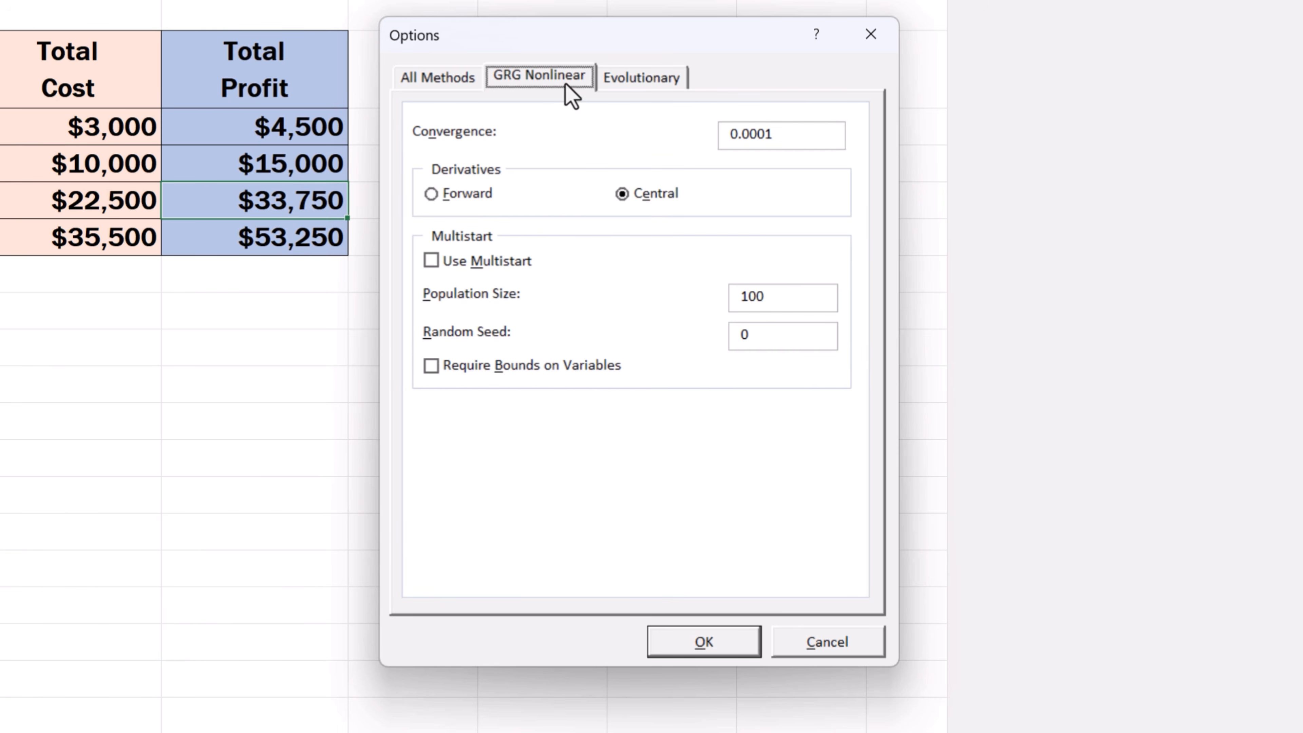
pyautogui.click(661, 82)
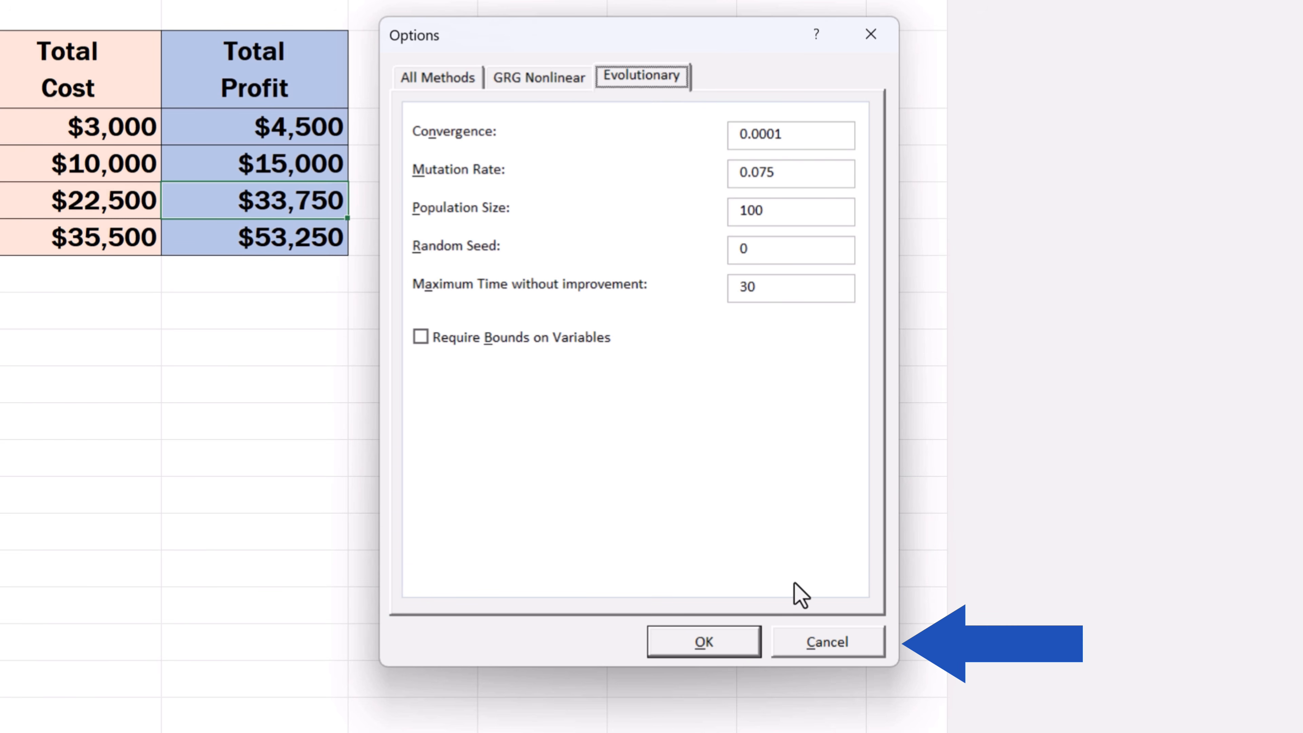
pyautogui.click(828, 648)
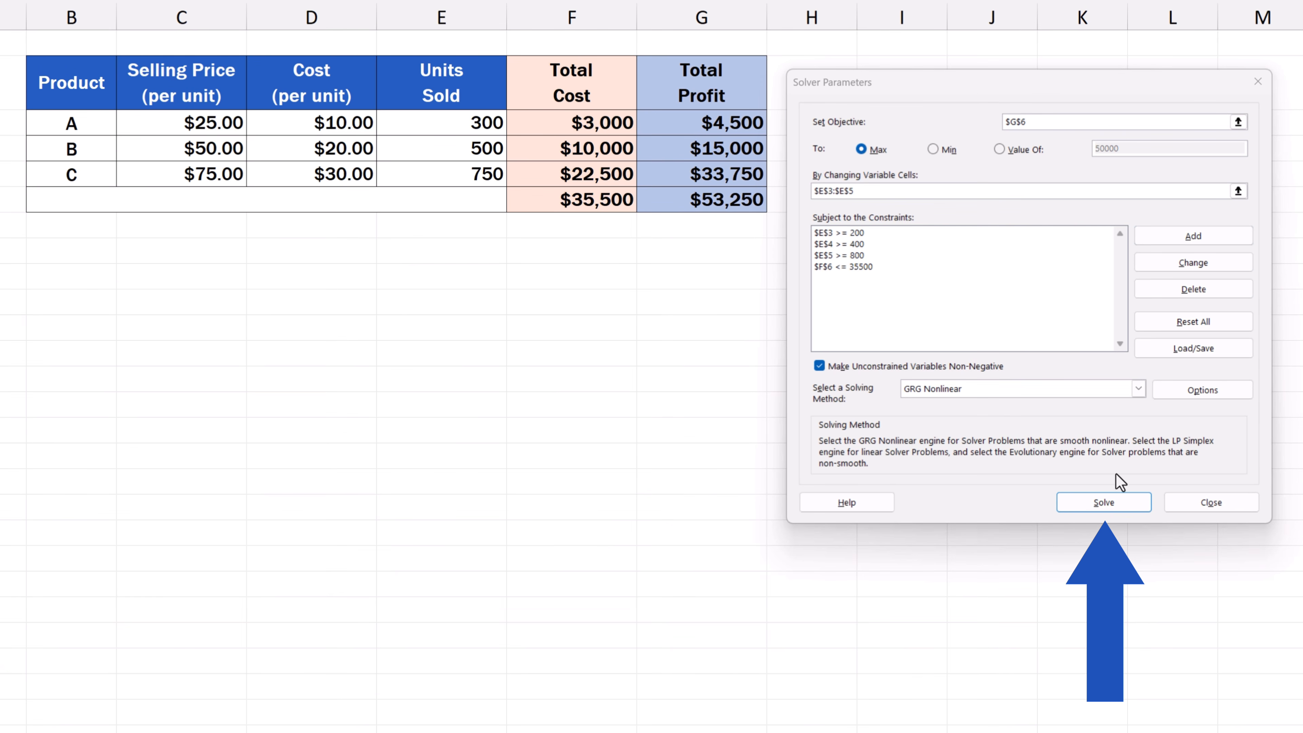
# - Solve for the maximum total profit and keep the Solver solution in the worksheet
pyautogui.click(1102, 502)
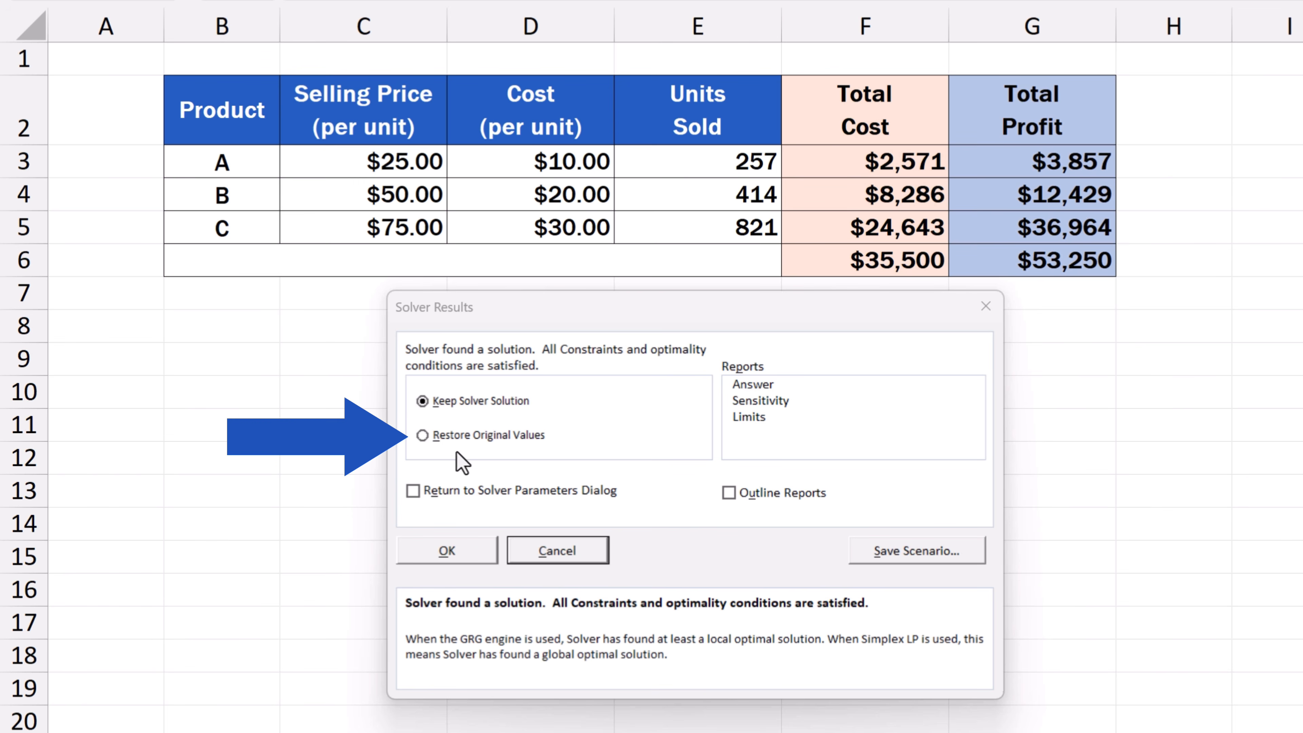
pyautogui.click(422, 435)
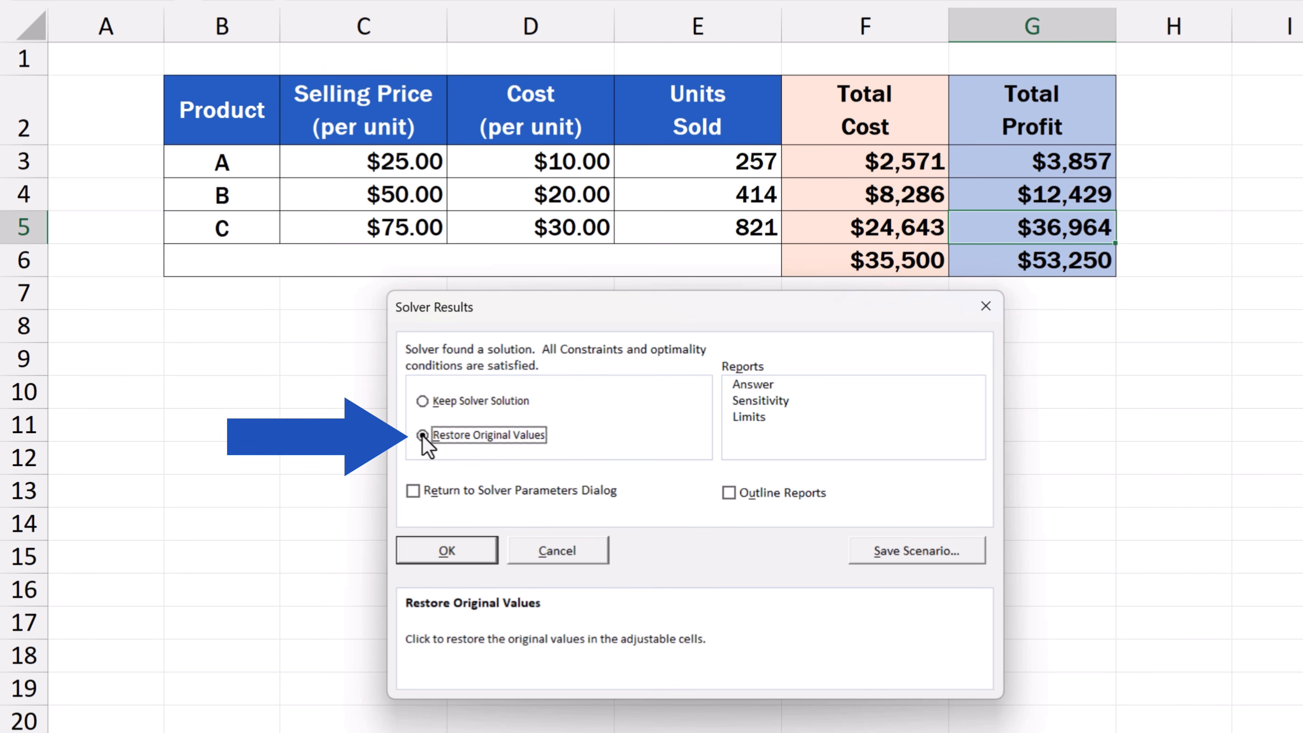
pyautogui.click(423, 401)
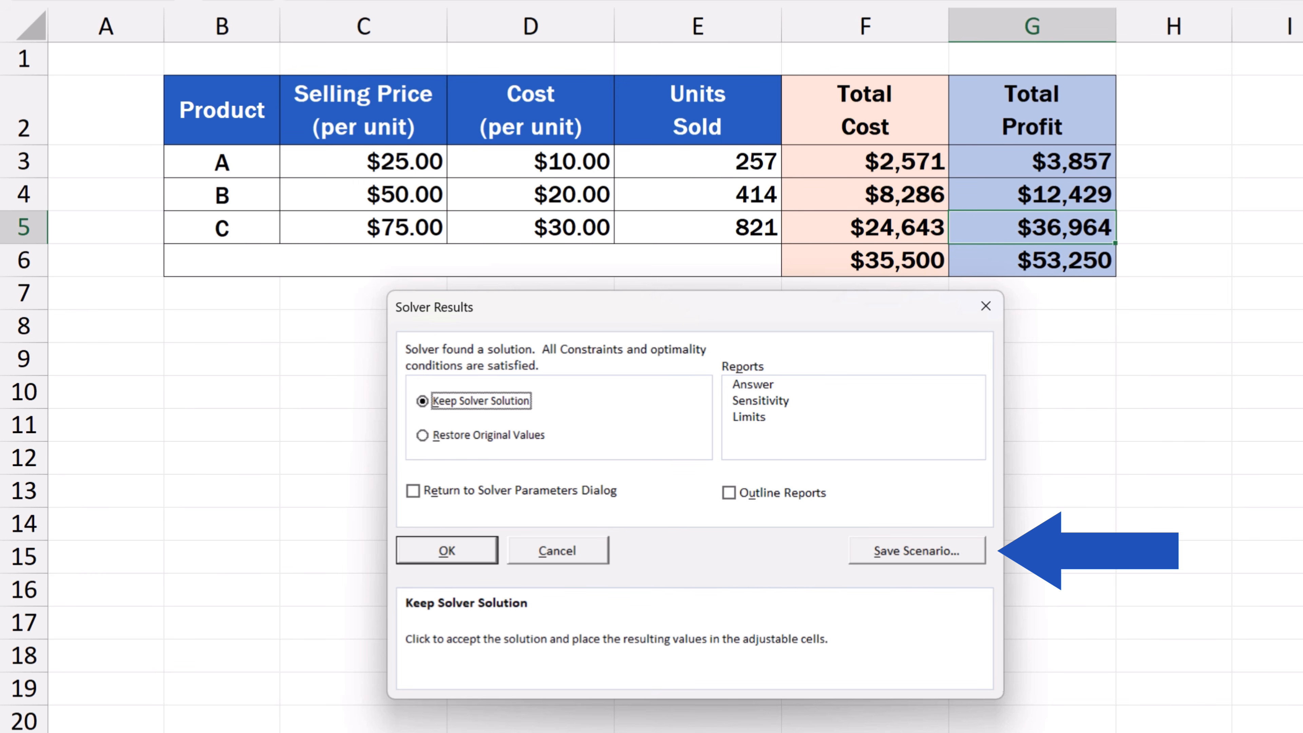
pyautogui.click(459, 553)
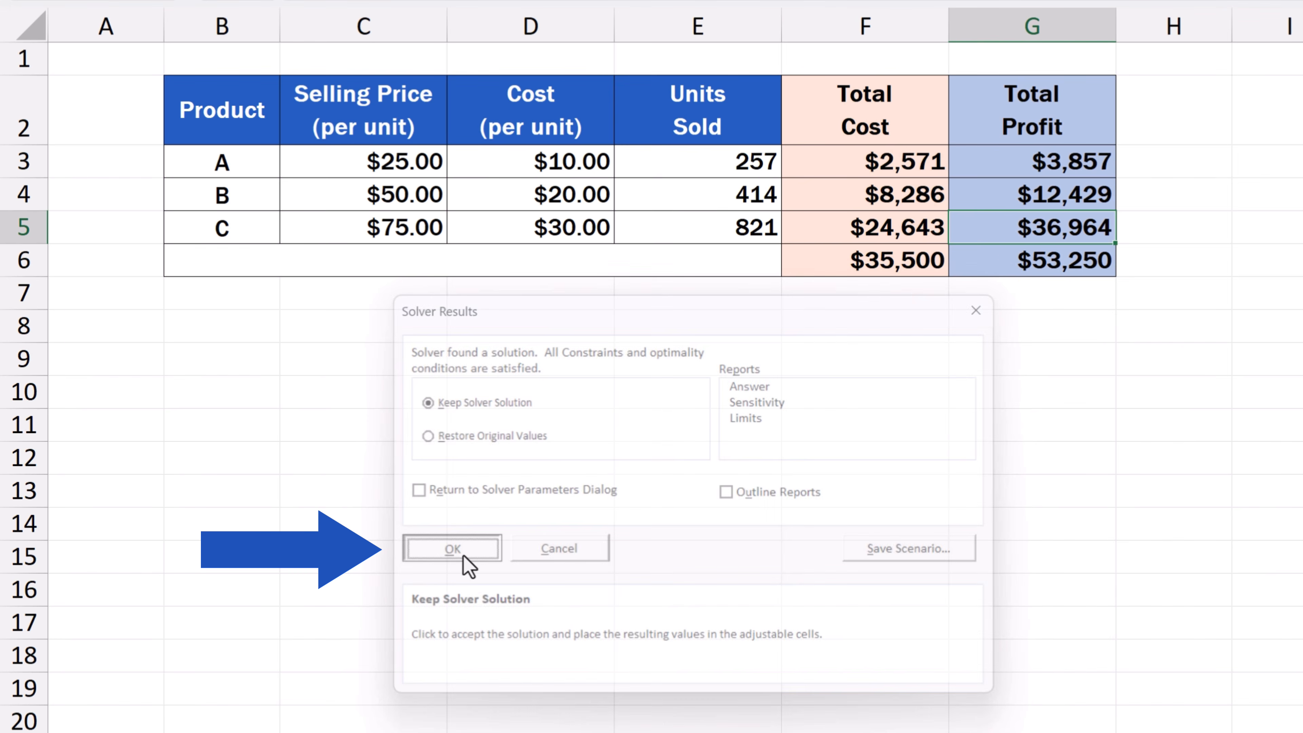